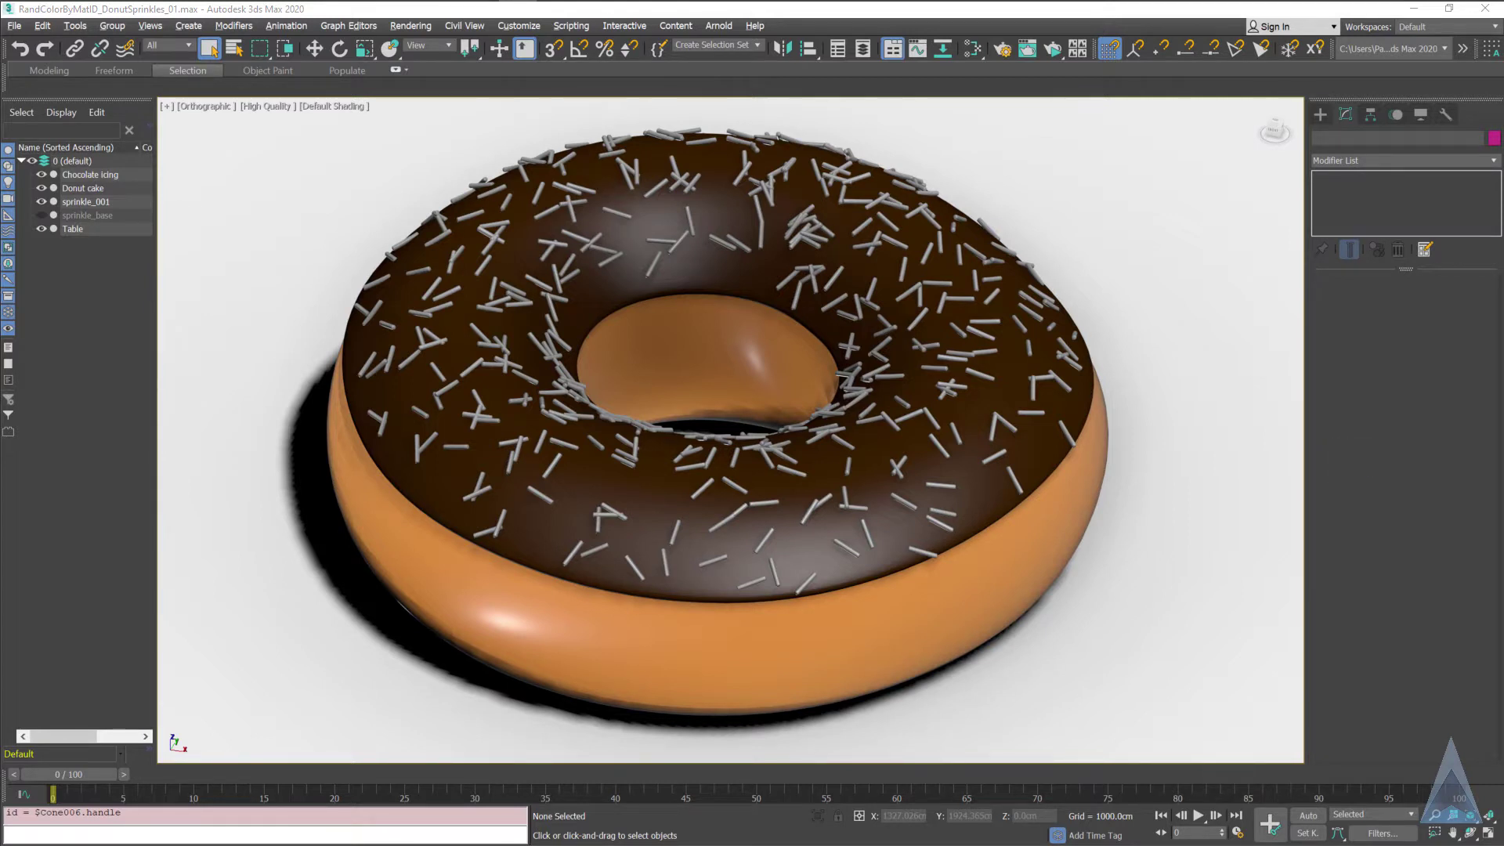
Select the sprinkle_001 Scatter object covering the donut's chocolate icing
{"action": "left_click", "coordinate": [1061, 242]}
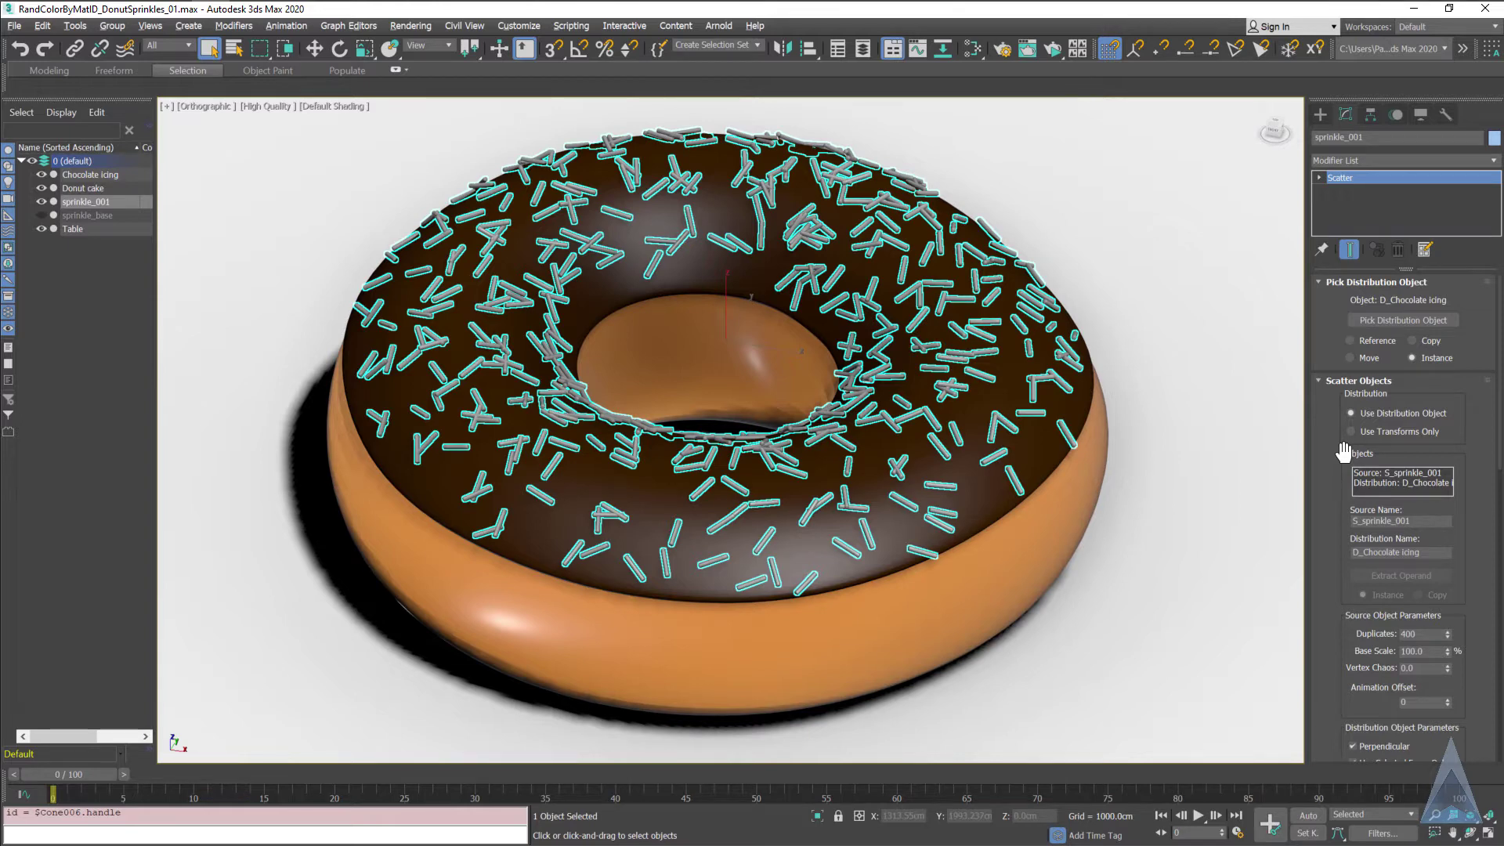
{"action": "left_click", "coordinate": [969, 52]}
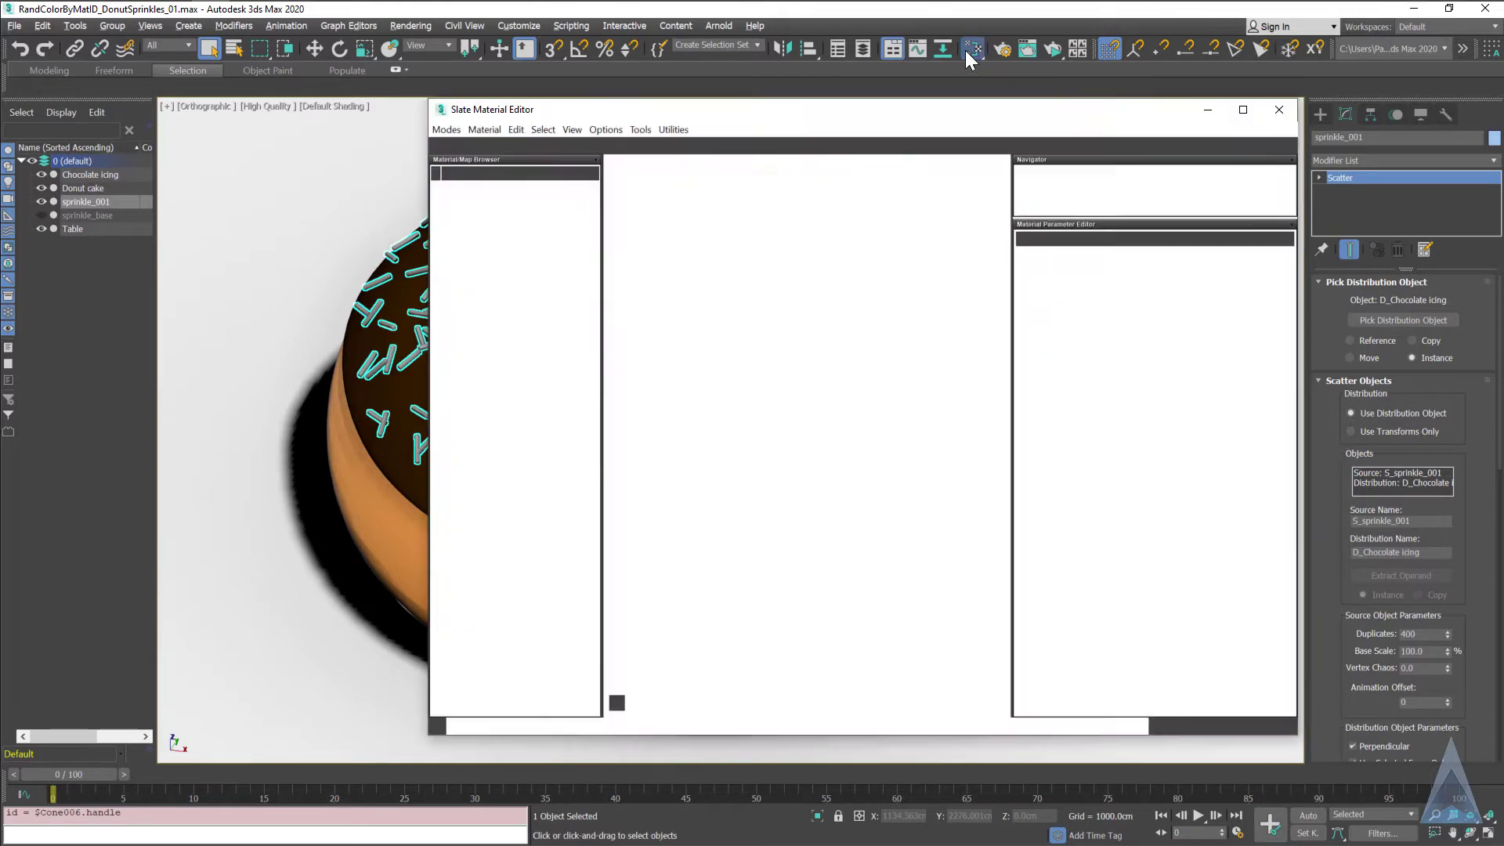
{"action": "scroll", "coordinate": [925, 243], "scroll_direction": "down", "scroll_amount": 2}
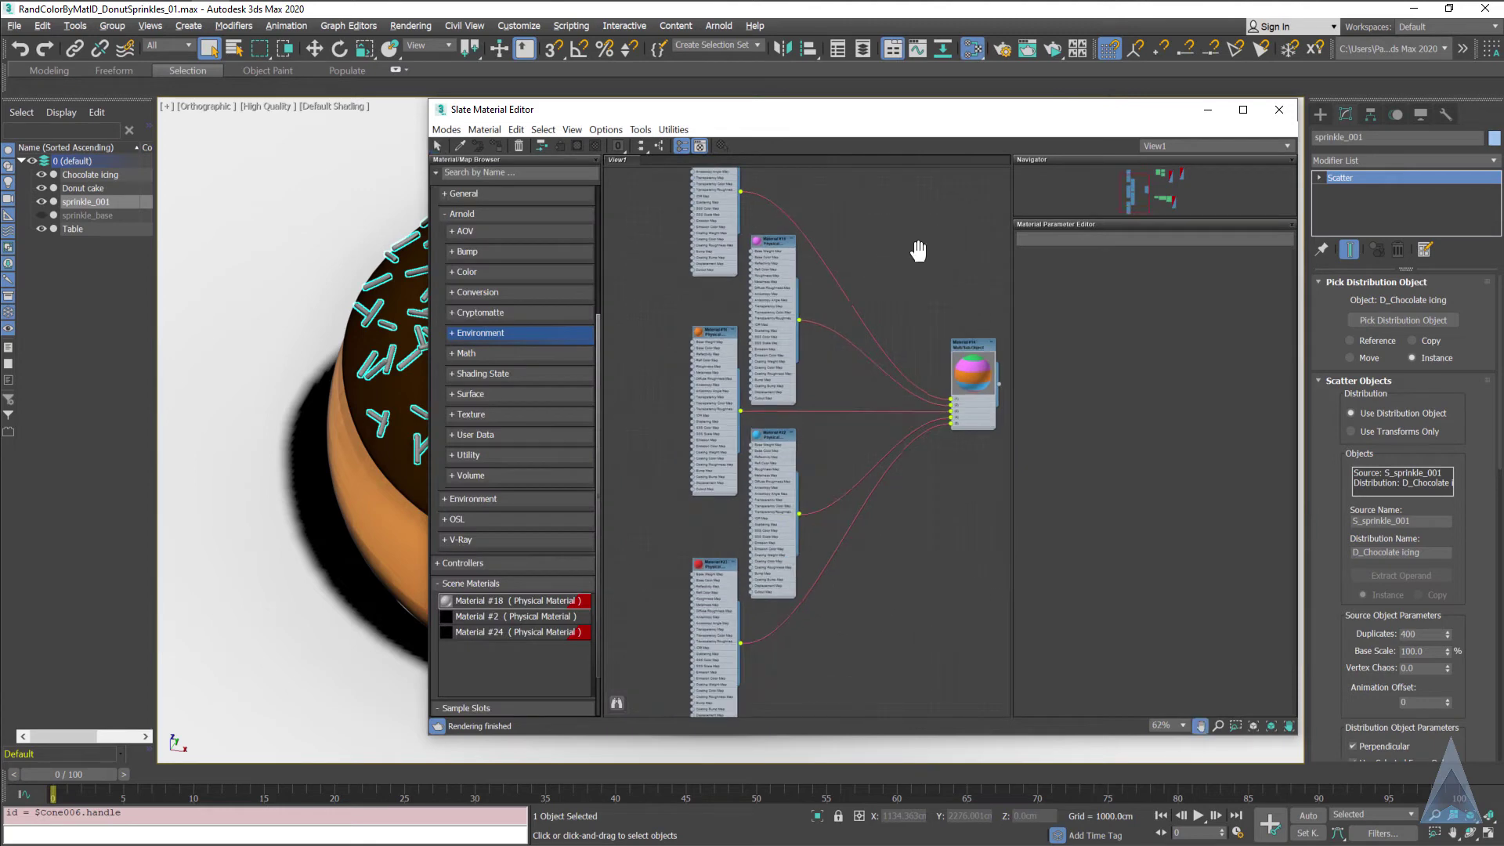
{"action": "left_click_drag", "start_coordinate": [918, 250], "coordinate": [891, 265]}
{"action": "right_click", "coordinate": [890, 266]}
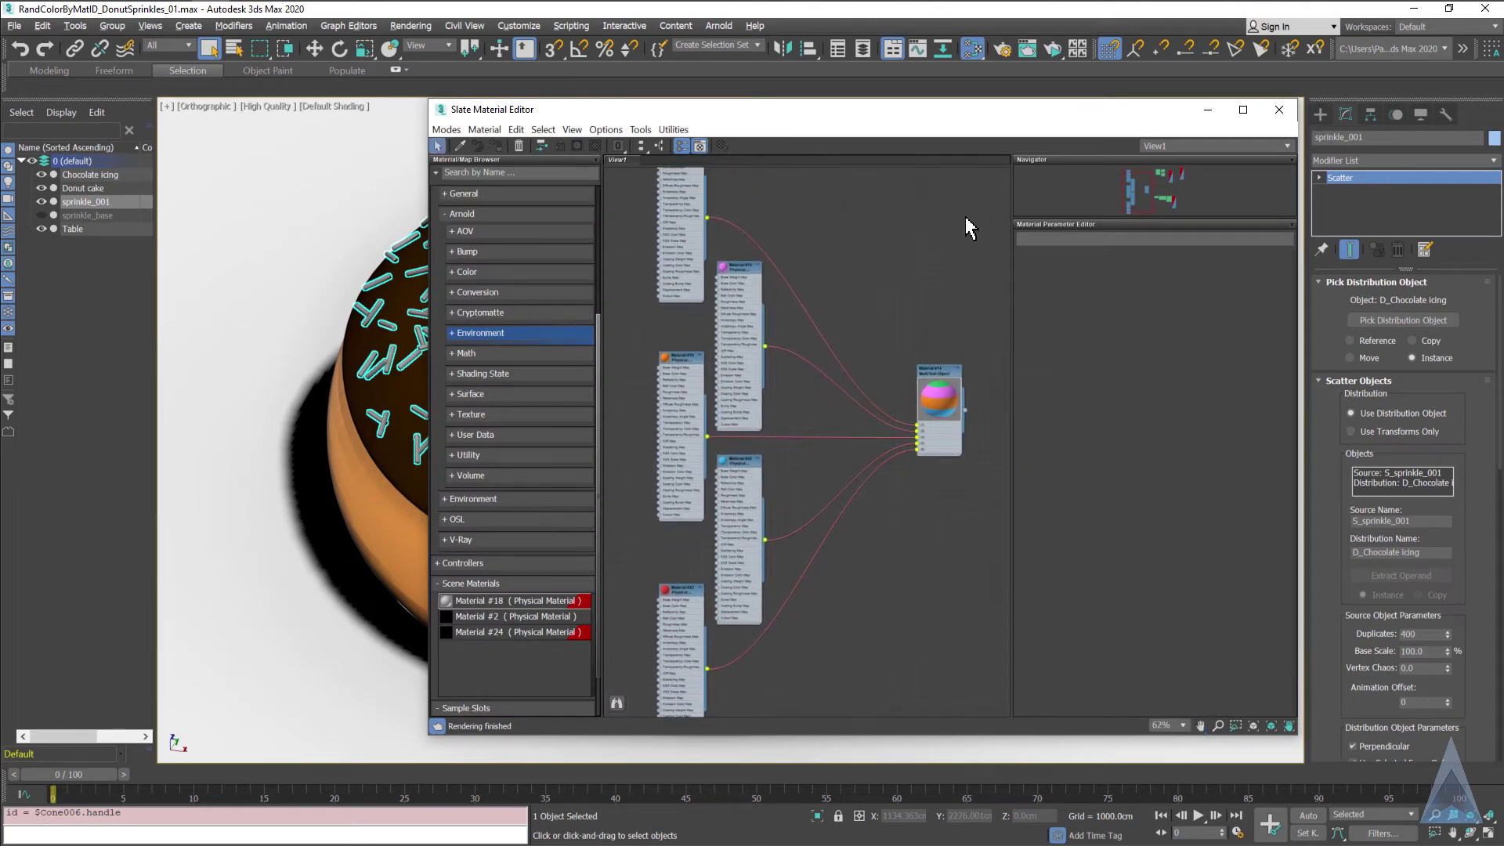
{"action": "left_click", "coordinate": [1279, 112]}
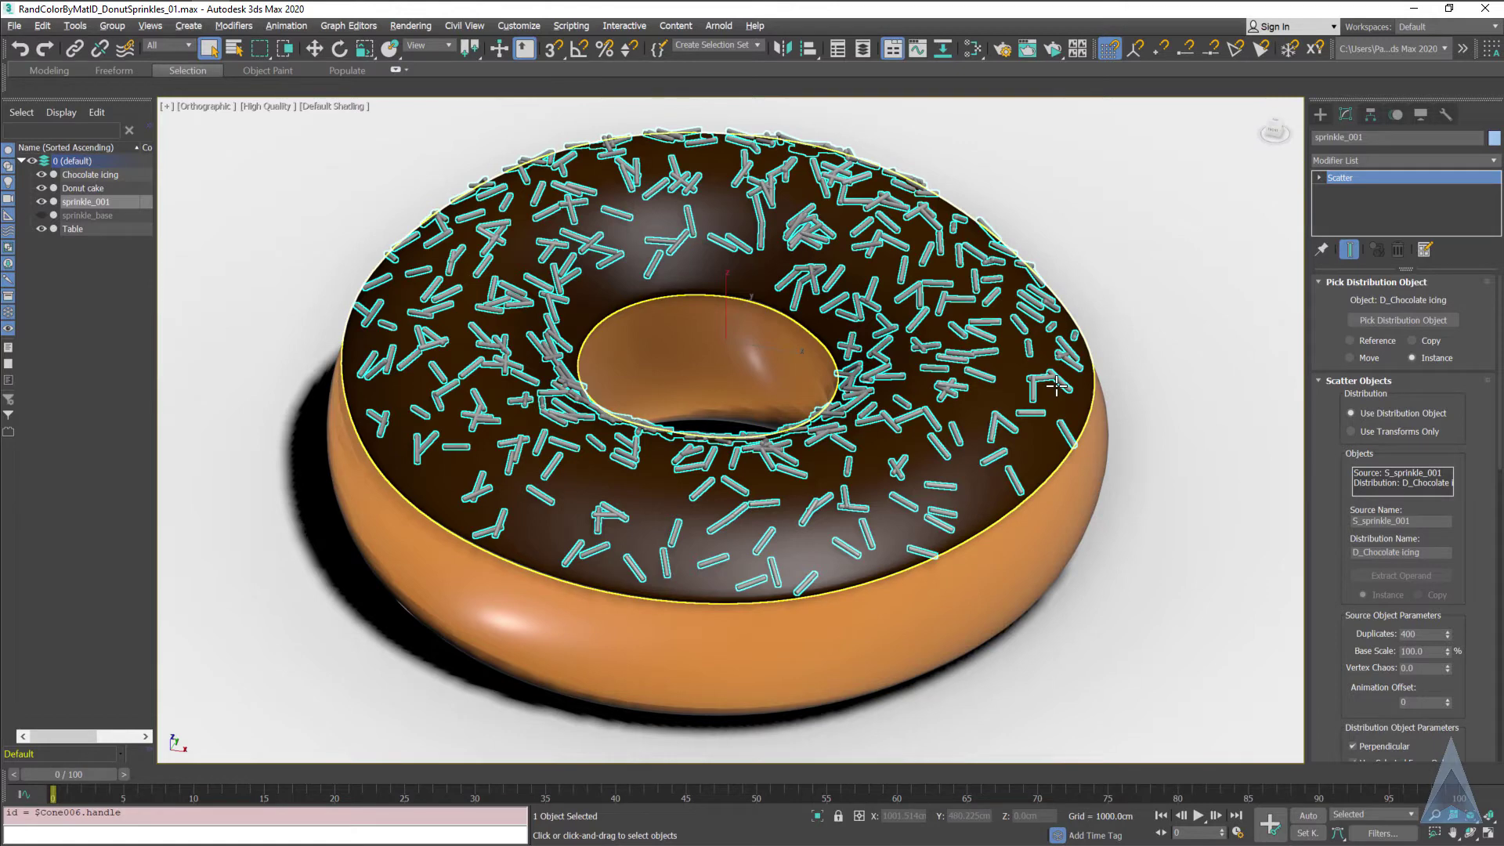
Add a MaterialByElement modifier to the sprinkles, using Random Distribution with ID Count 5
{"action": "left_click", "coordinate": [1416, 158]}
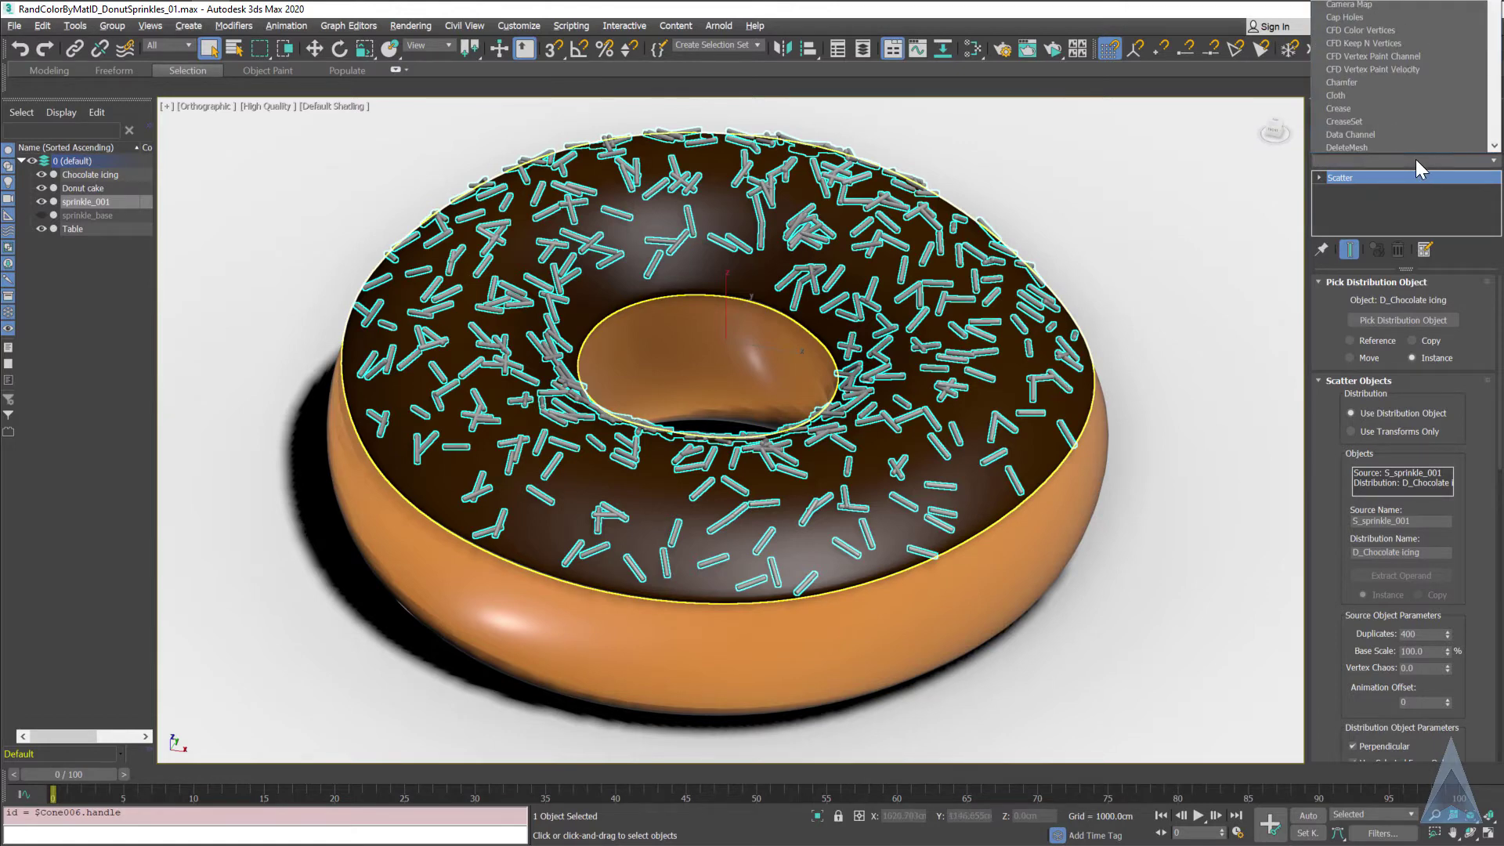
{"action": "scroll", "coordinate": [1375, 97], "scroll_direction": "down", "scroll_amount": 3}
{"action": "scroll", "coordinate": [1376, 97], "scroll_direction": "down", "scroll_amount": 2}
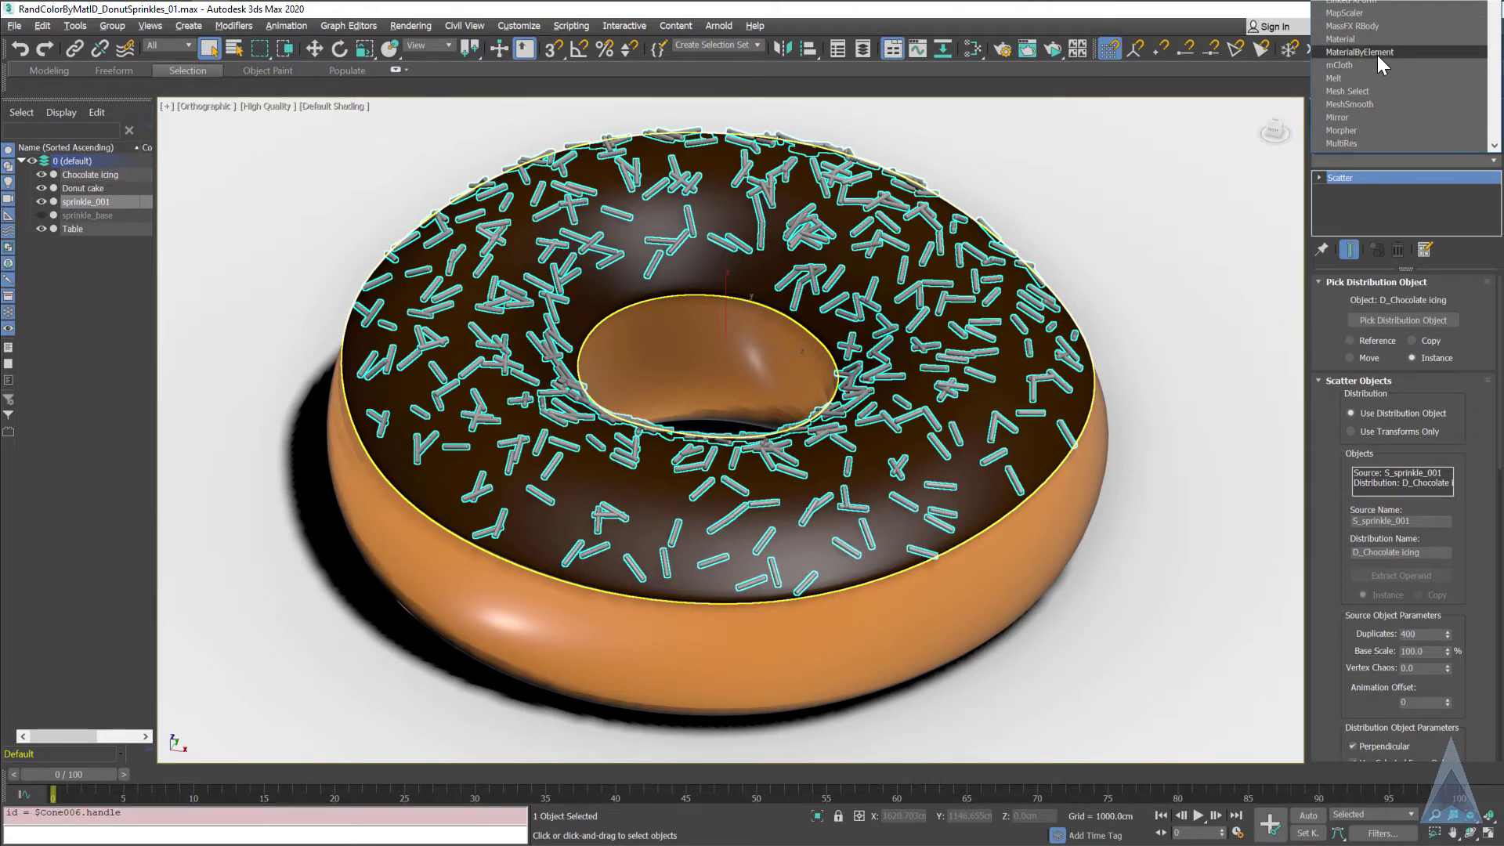
{"action": "left_click", "coordinate": [1378, 54]}
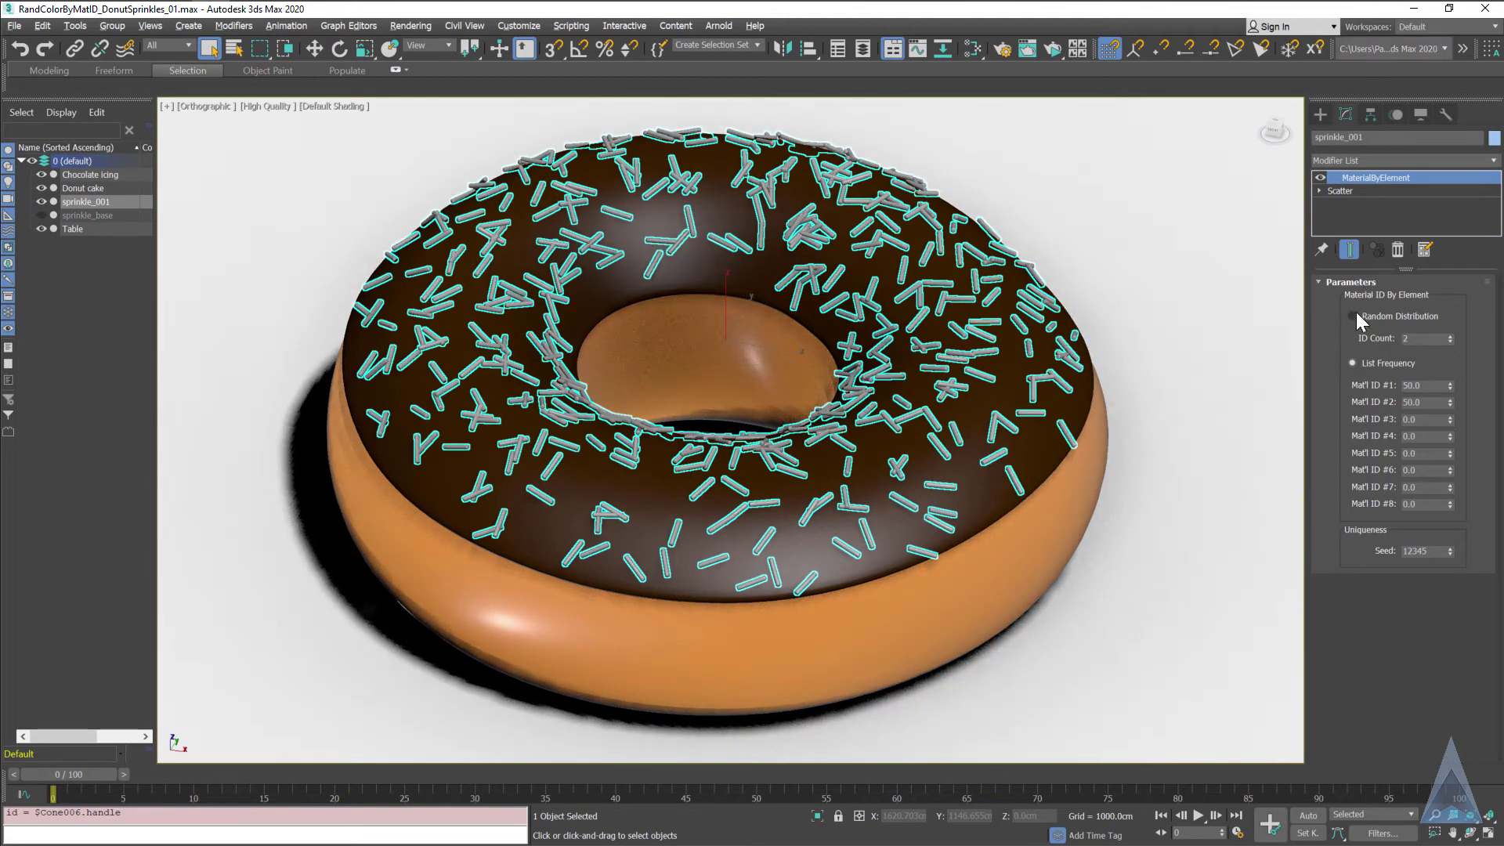
{"action": "left_click", "coordinate": [1359, 314]}
{"action": "left_click", "coordinate": [1449, 335]}
Open the Slate Material Editor and frame the OSL map nodes and Material #18 in View1
{"action": "left_click", "coordinate": [972, 50]}
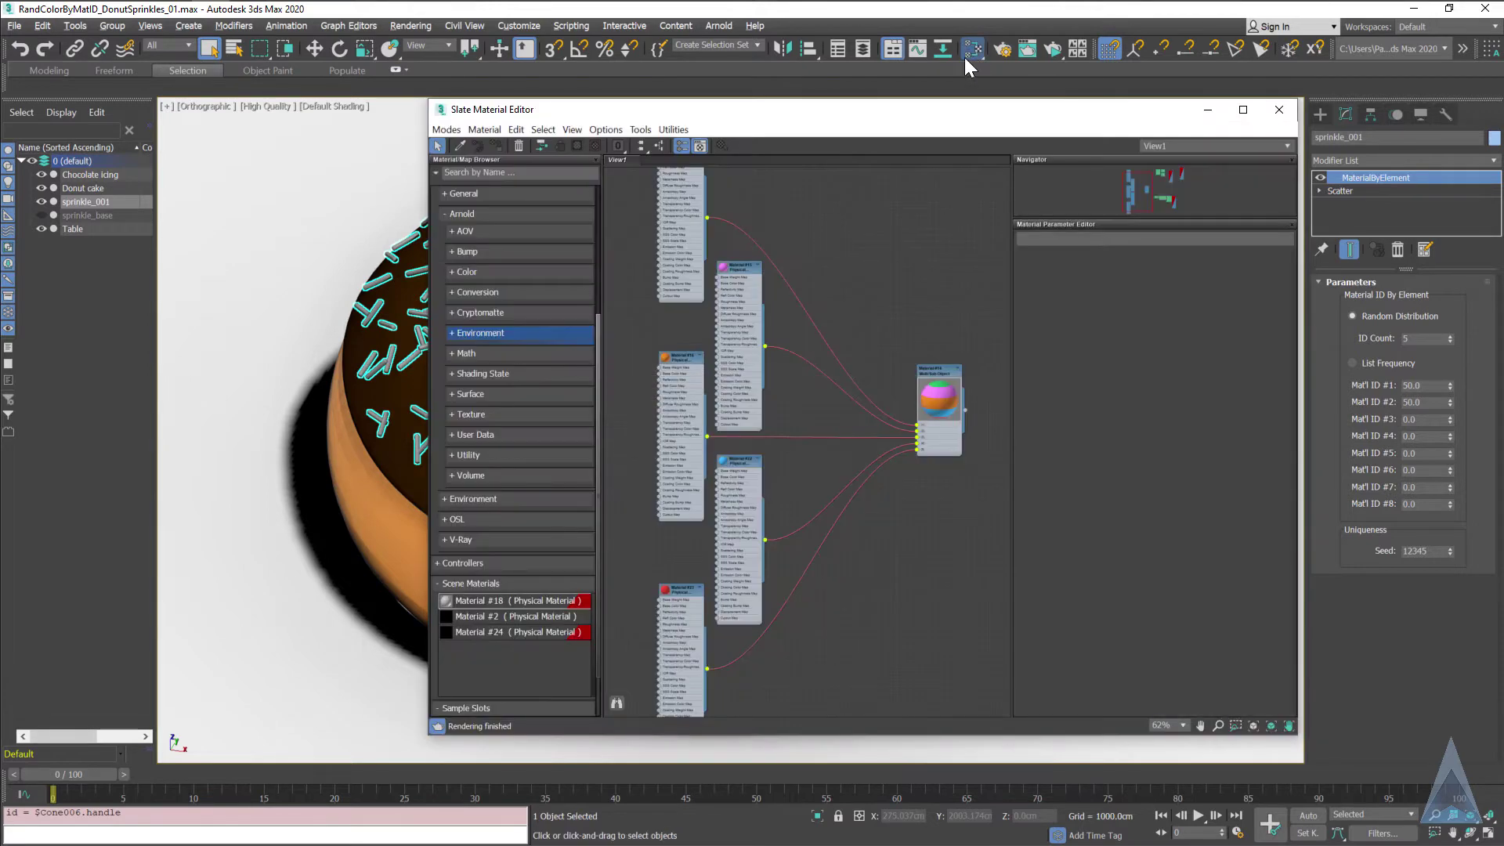
{"action": "scroll", "coordinate": [408, 380], "scroll_direction": "down", "scroll_amount": 5}
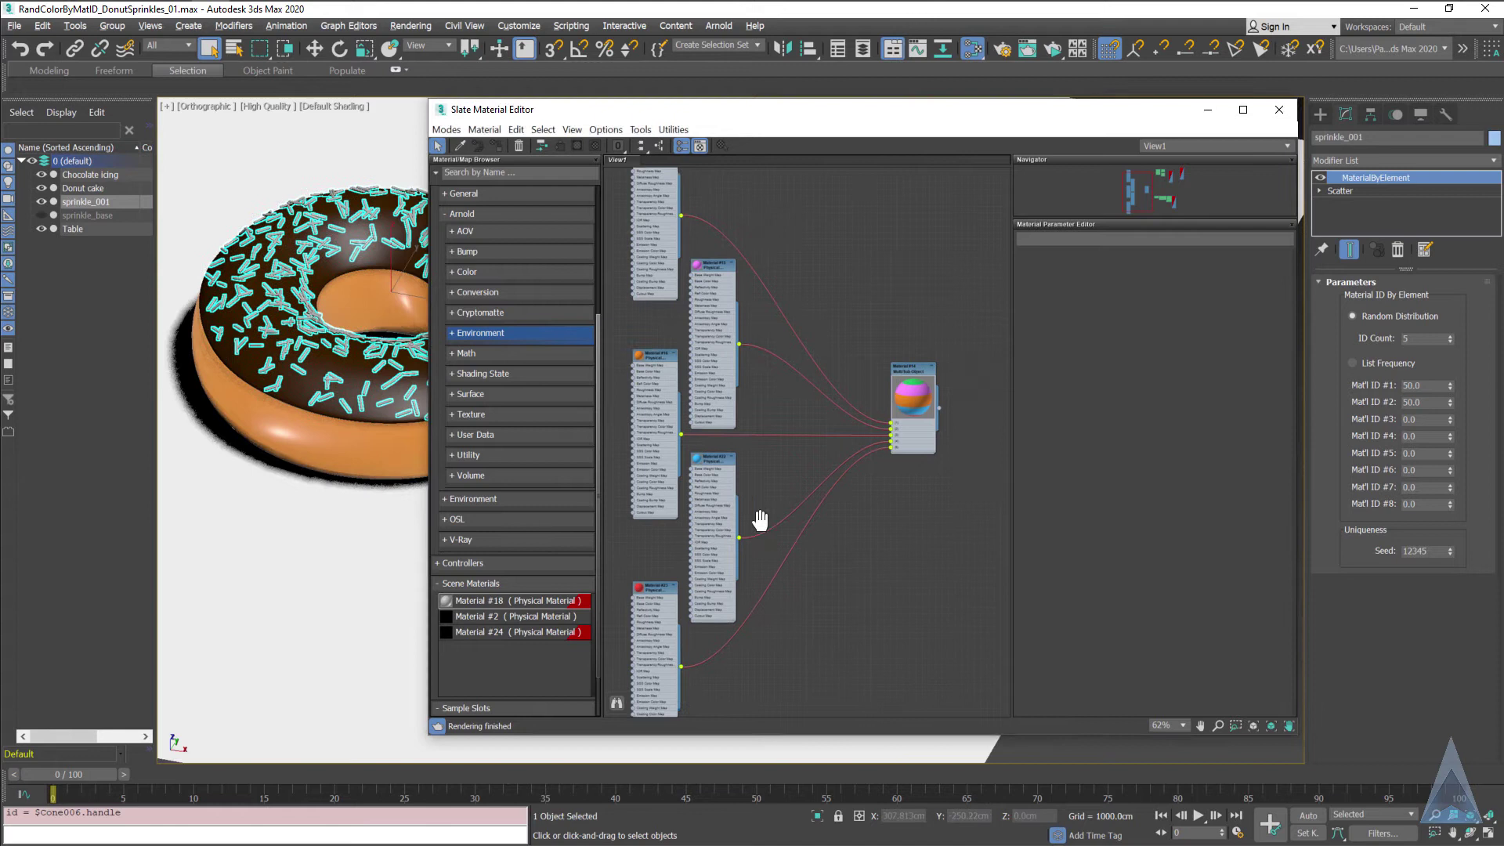
{"action": "middle_click_drag", "start_coordinate": [764, 516], "coordinate": [655, 515]}
{"action": "middle_click_drag", "start_coordinate": [900, 439], "coordinate": [844, 318]}
{"action": "scroll", "coordinate": [841, 392], "scroll_direction": "up", "scroll_amount": 3}
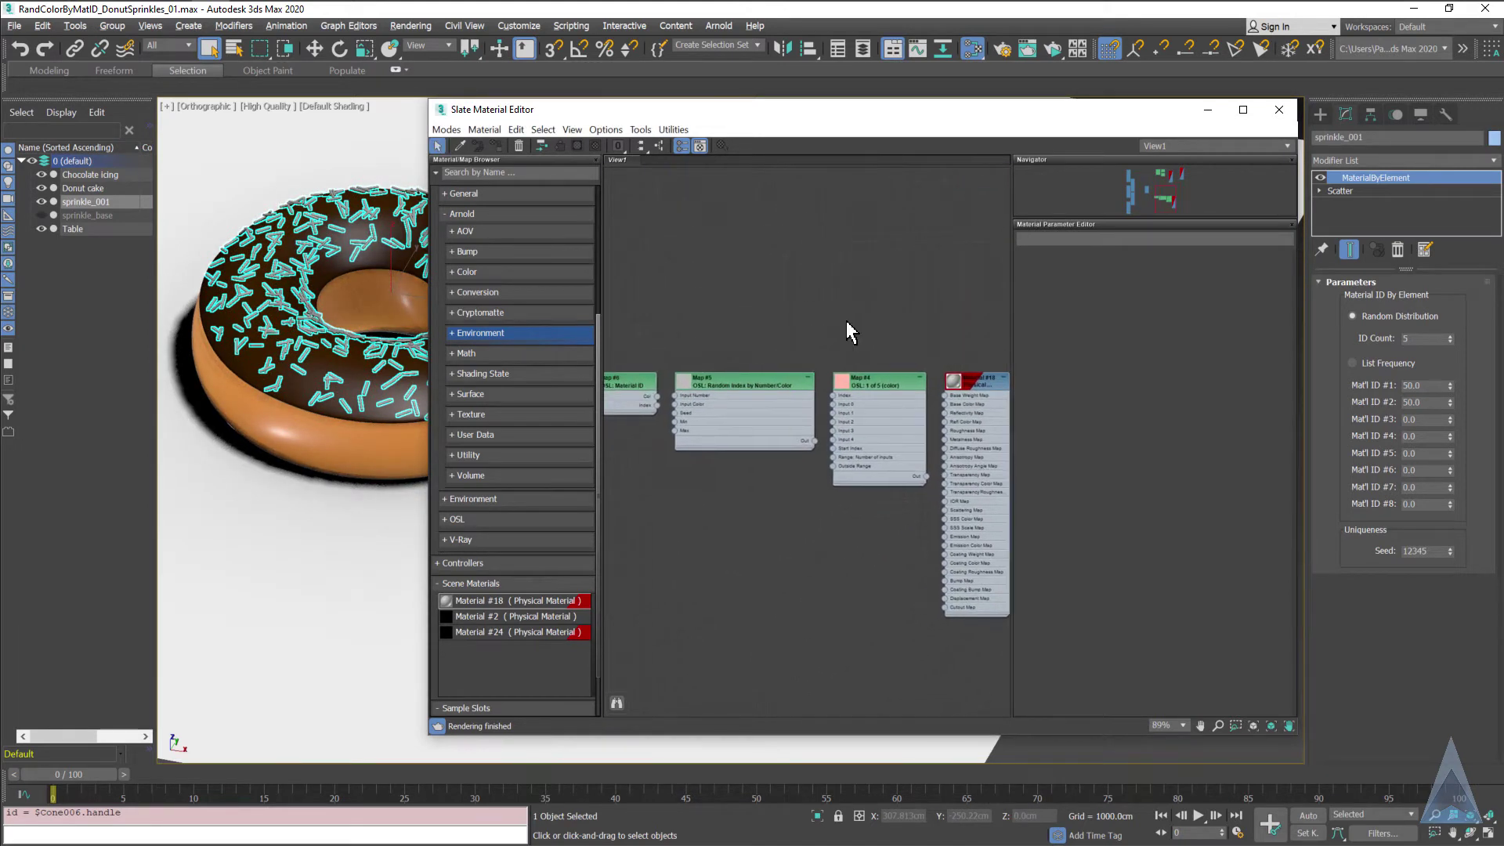
{"action": "scroll", "coordinate": [846, 321], "scroll_direction": "down", "scroll_amount": 1}
{"action": "left_click_drag", "start_coordinate": [615, 323], "coordinate": [912, 528]}
{"action": "scroll", "coordinate": [957, 352], "scroll_direction": "up", "scroll_amount": 4}
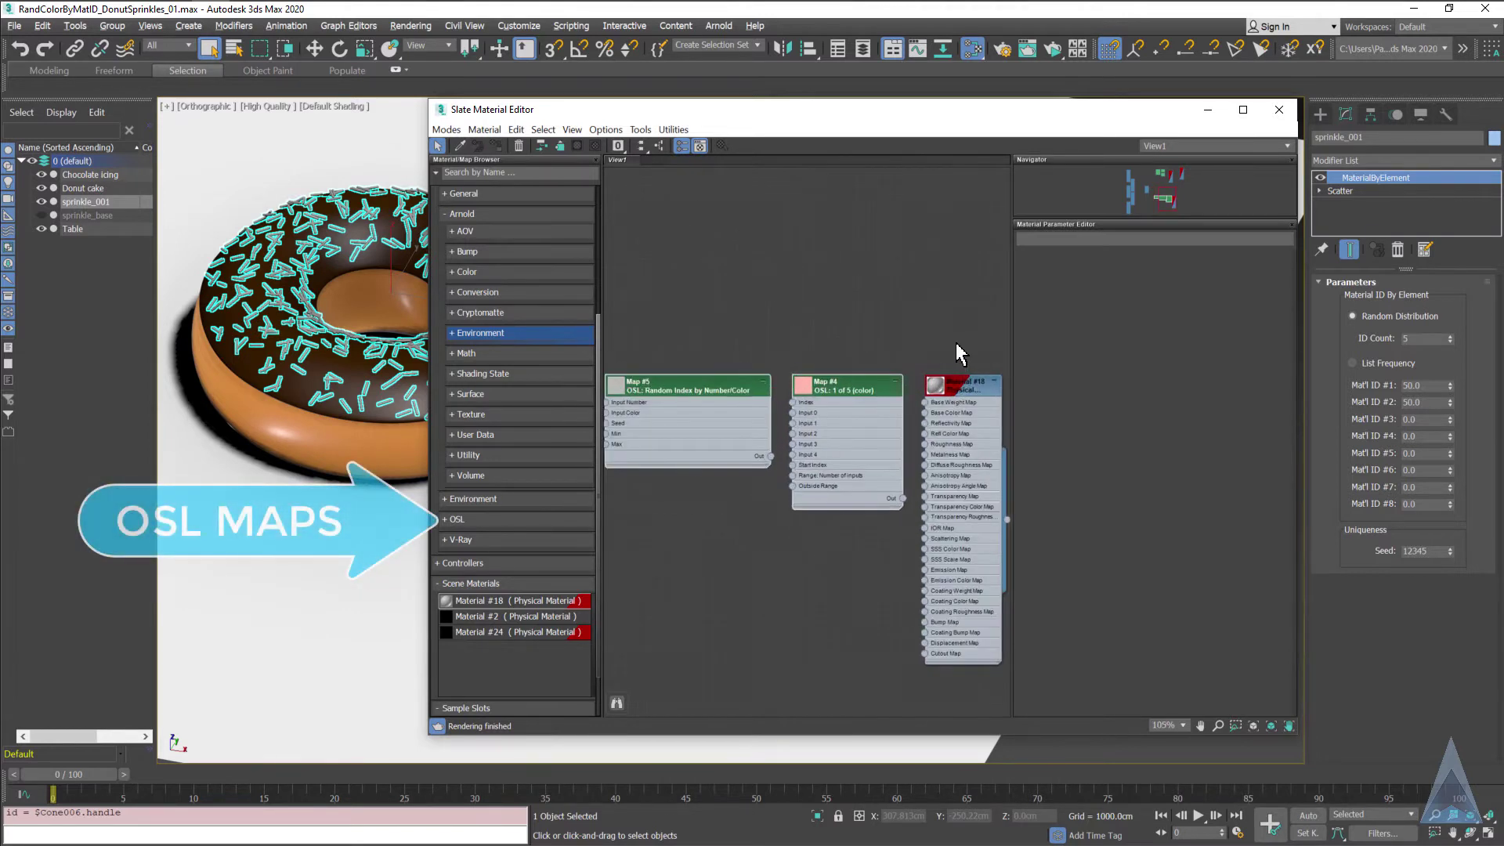
{"action": "middle_click_drag", "start_coordinate": [963, 349], "coordinate": [870, 289]}
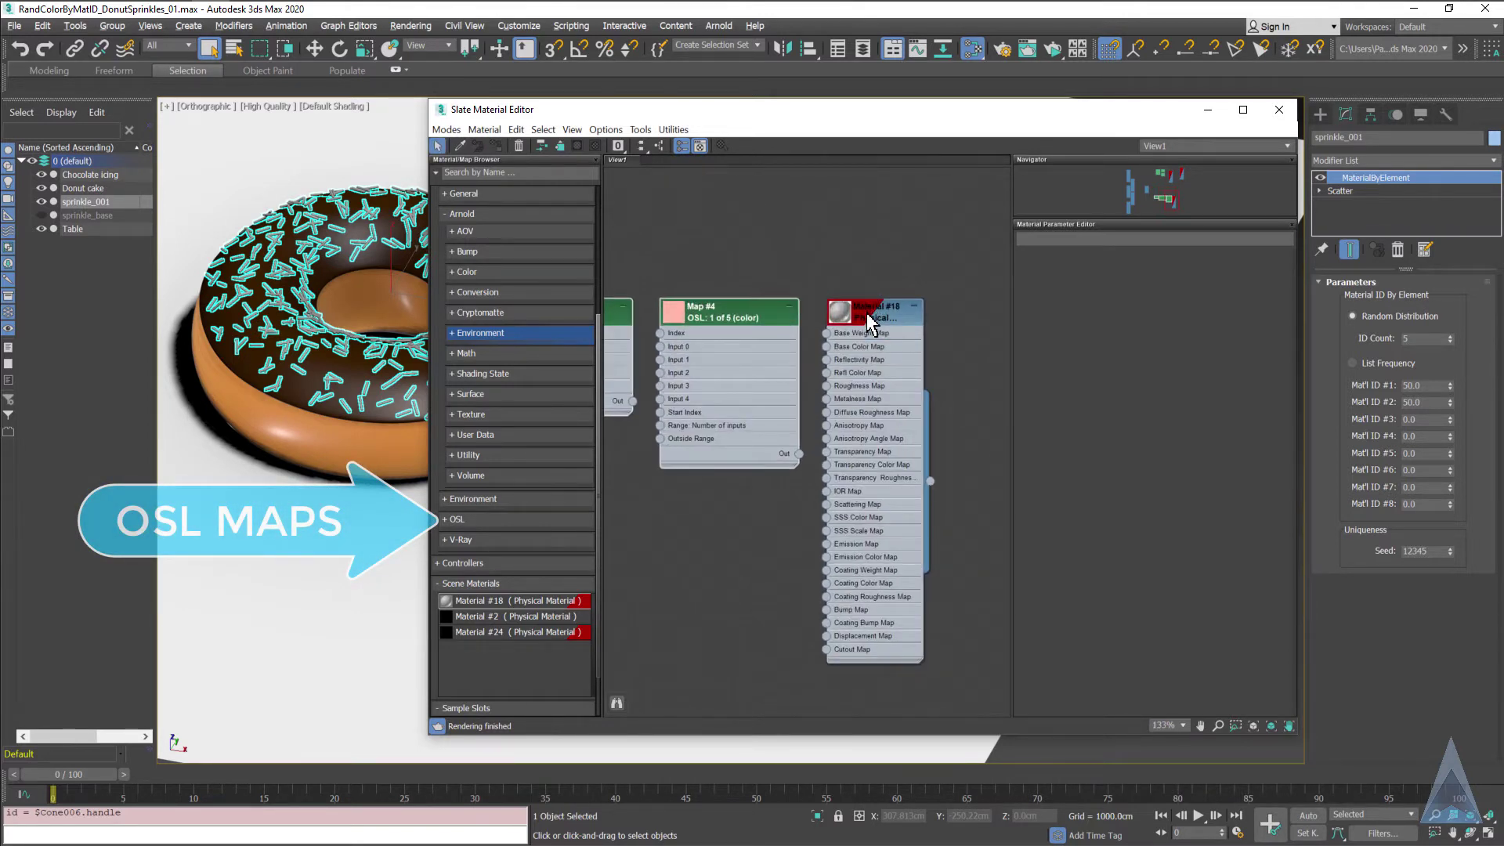
Show Material #18's parameters, then Map #4's Color1of5 OSL parameters with five pastel colours
{"action": "left_click", "coordinate": [867, 312]}
{"action": "double_click", "coordinate": [867, 312]}
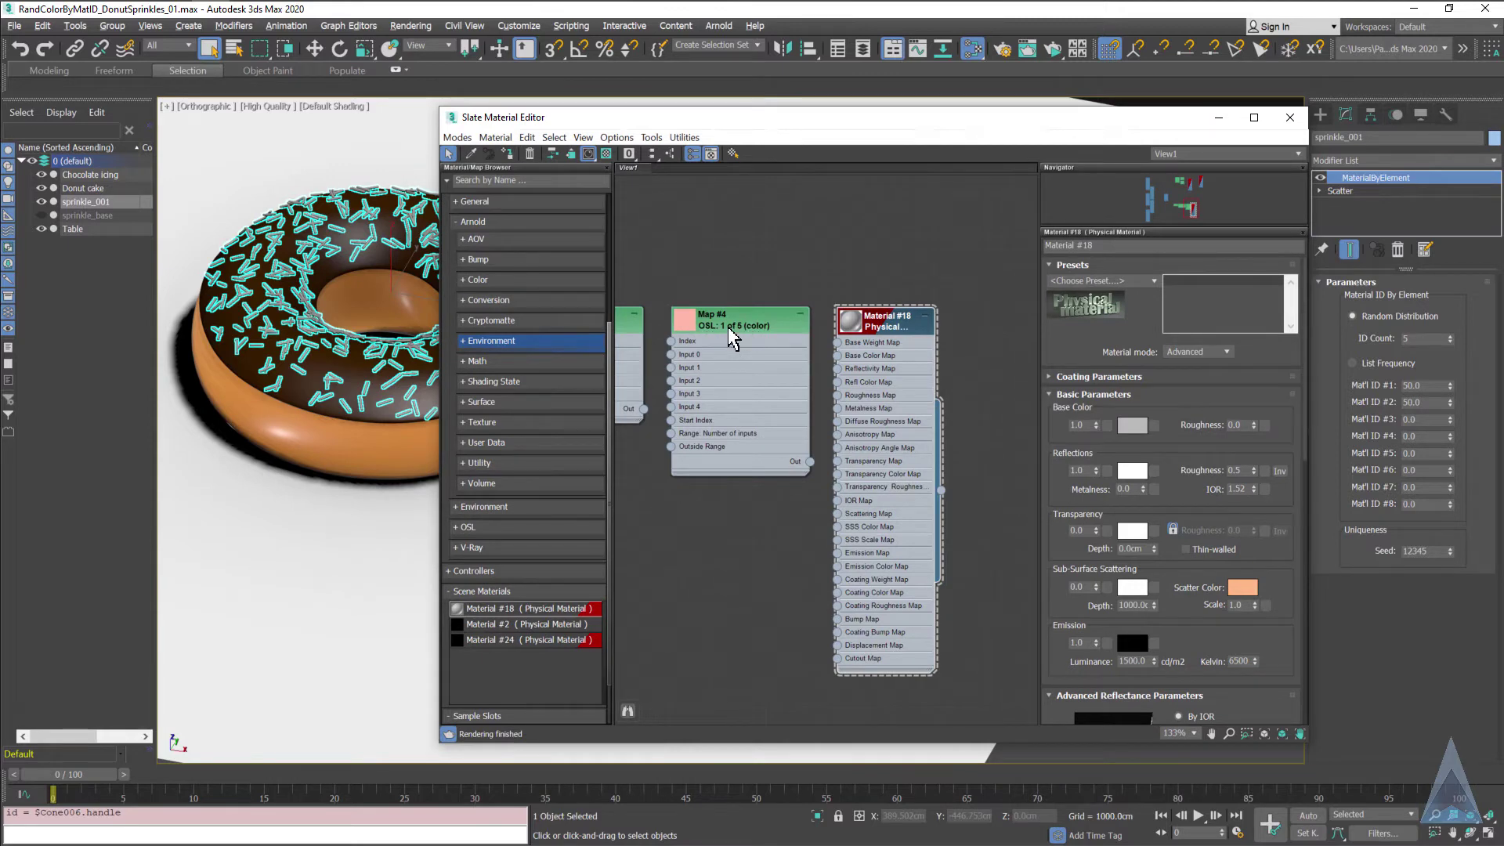
{"action": "double_click", "coordinate": [729, 328]}
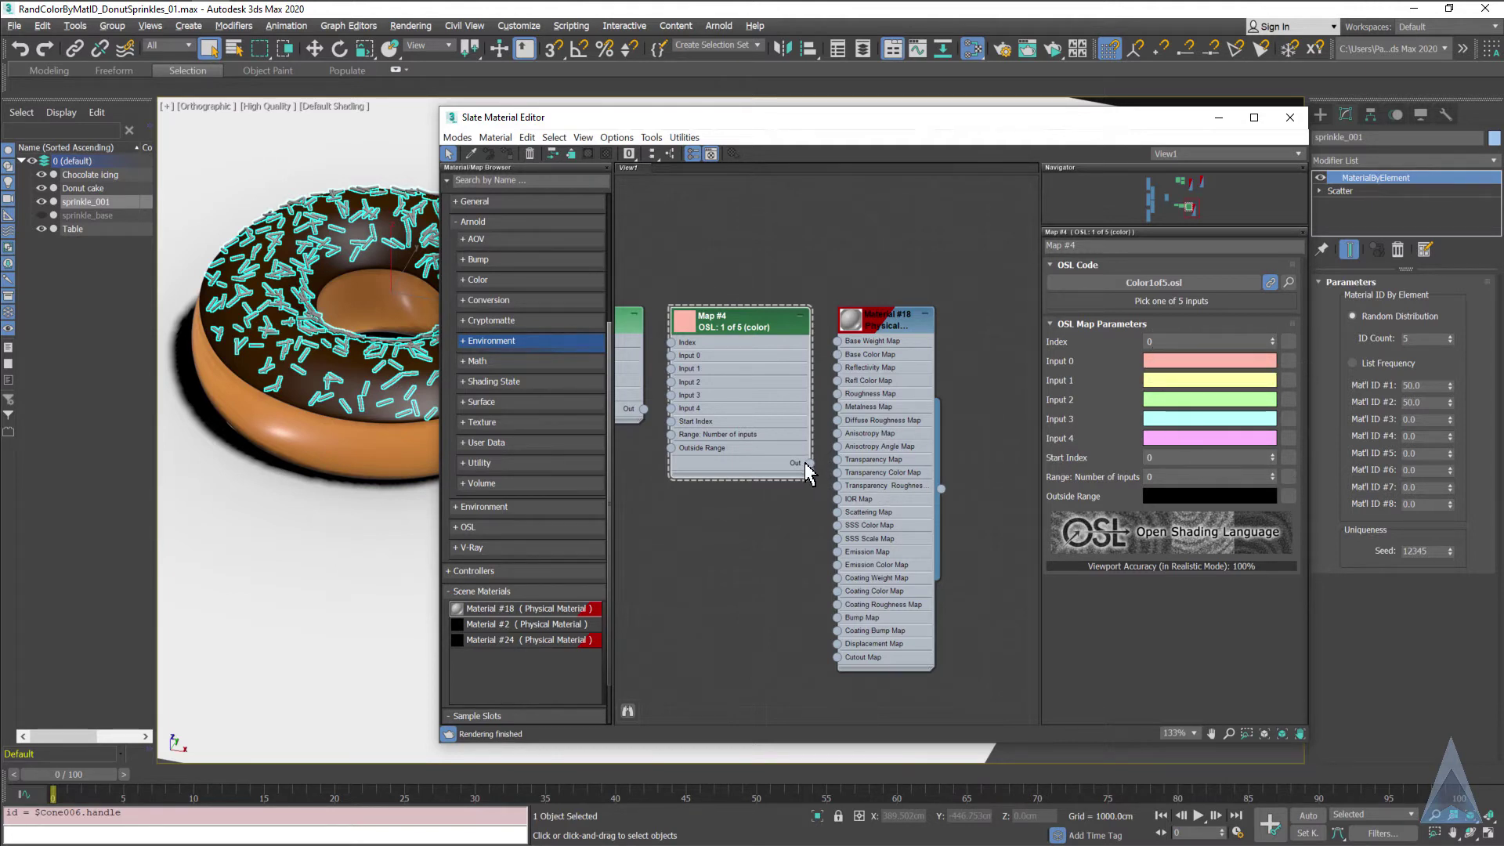
Wire Map #4's Out into Material #18's Base Color Map and set Index to 1
{"action": "left_click_drag", "start_coordinate": [810, 464], "coordinate": [837, 355]}
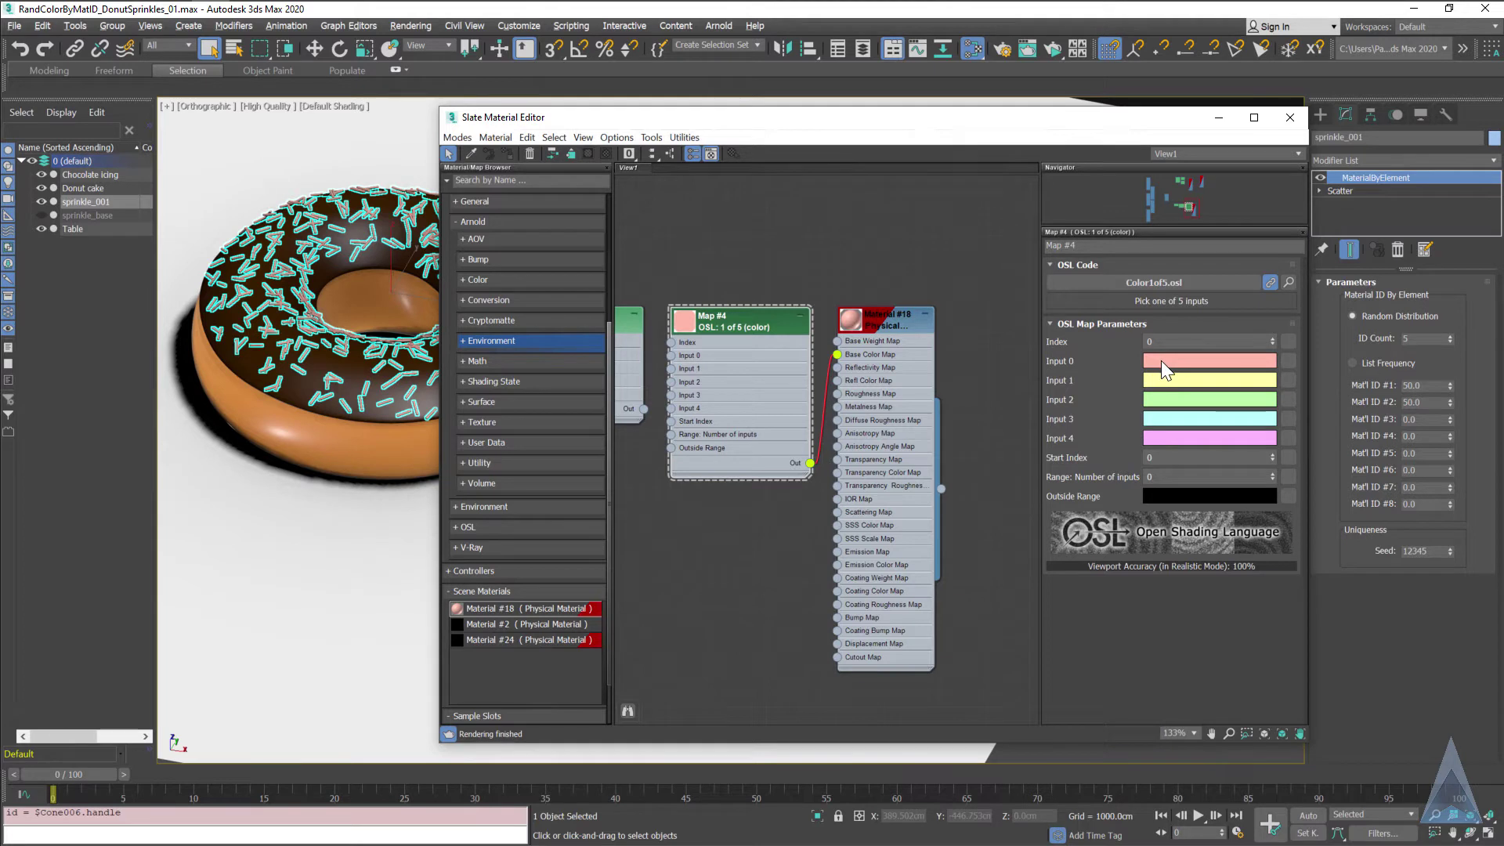
{"action": "left_click", "coordinate": [1272, 339]}
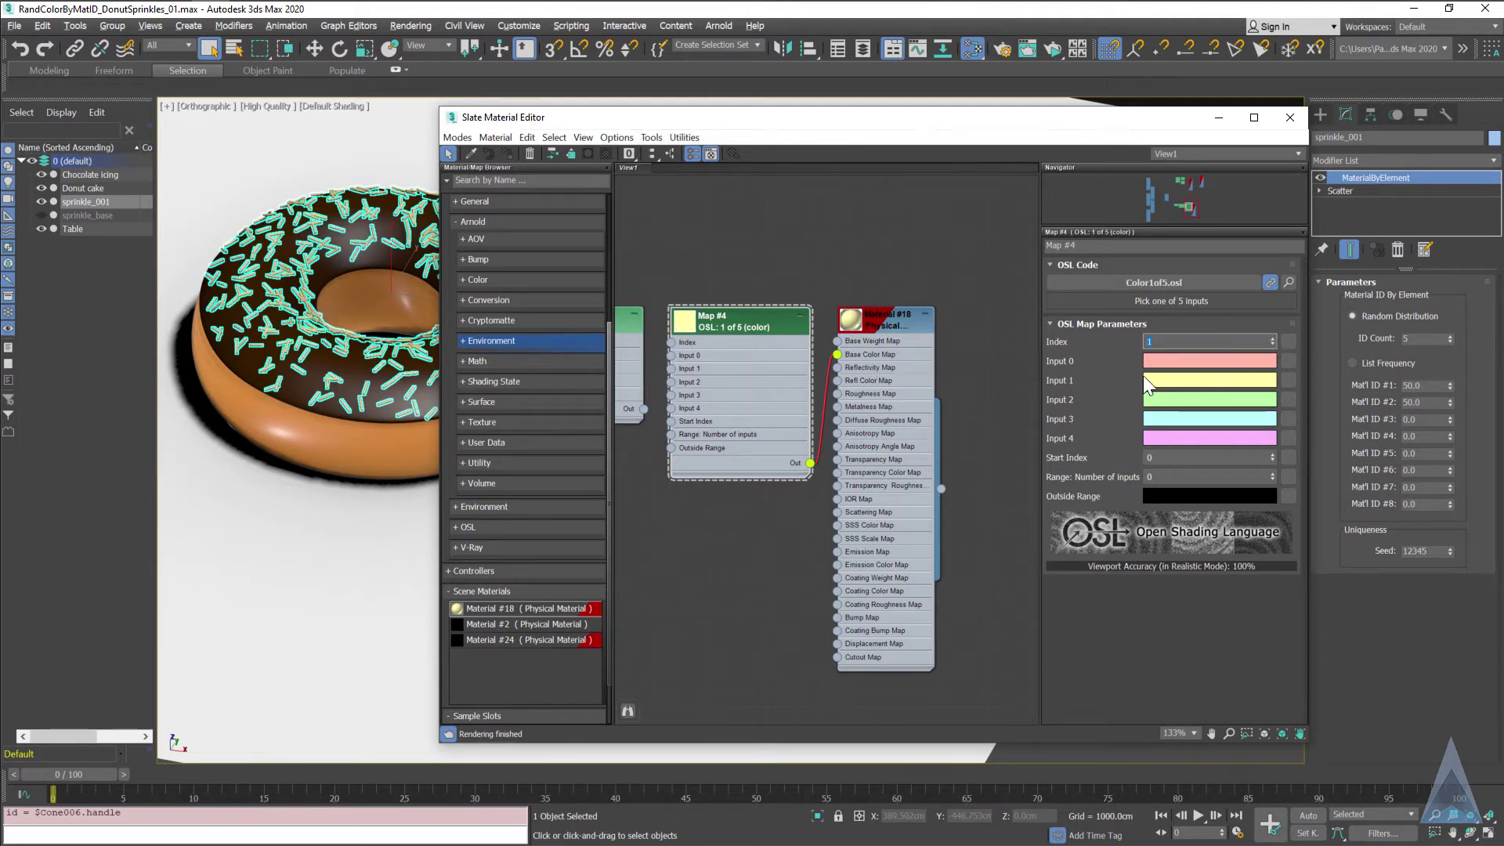
{"action": "left_click", "coordinate": [1272, 338]}
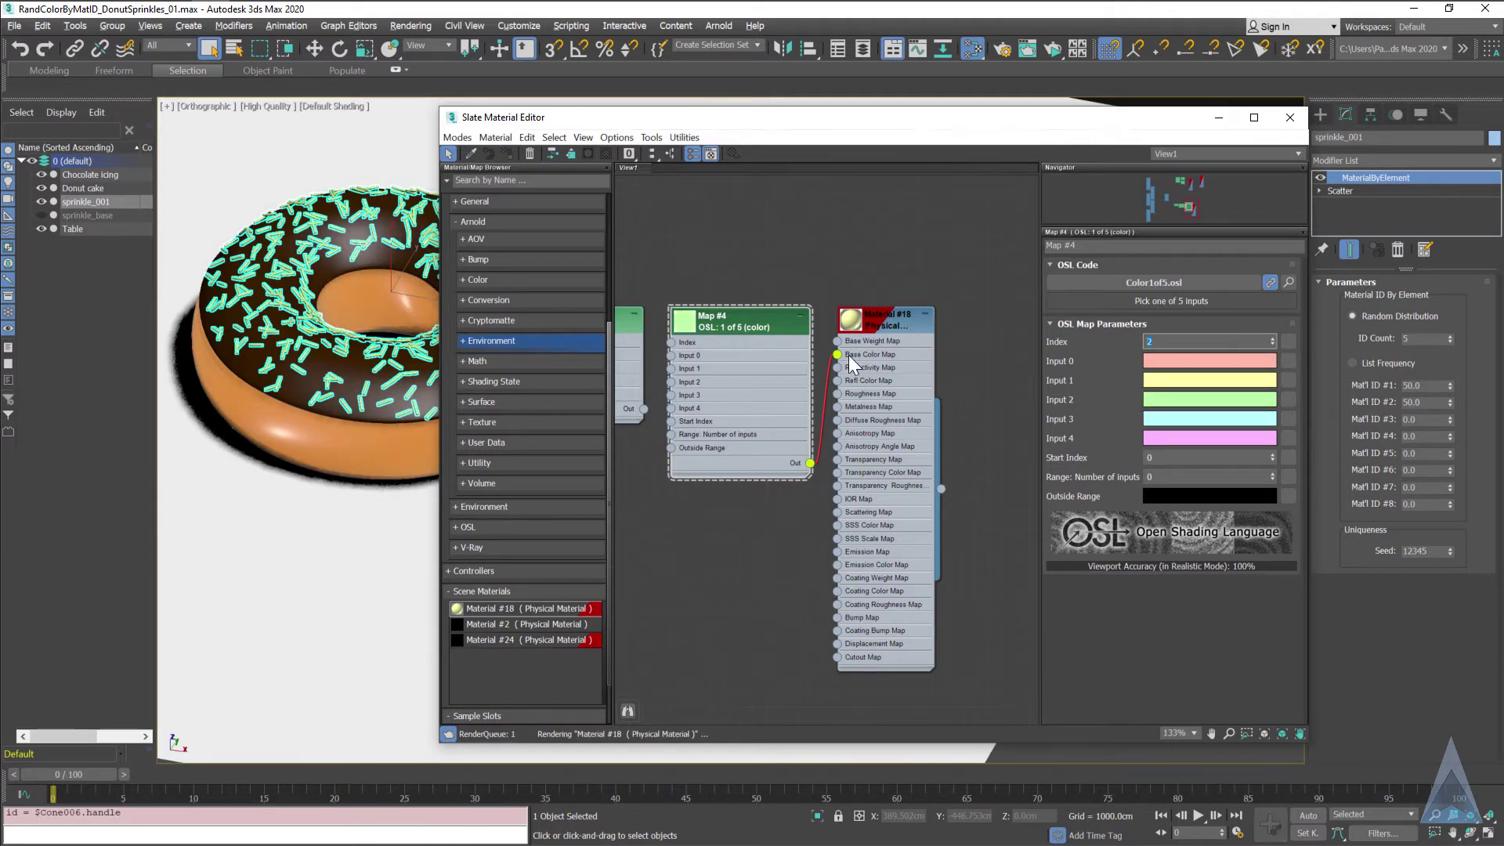
{"action": "type", "text": "1"}
{"action": "key", "text": "Return"}
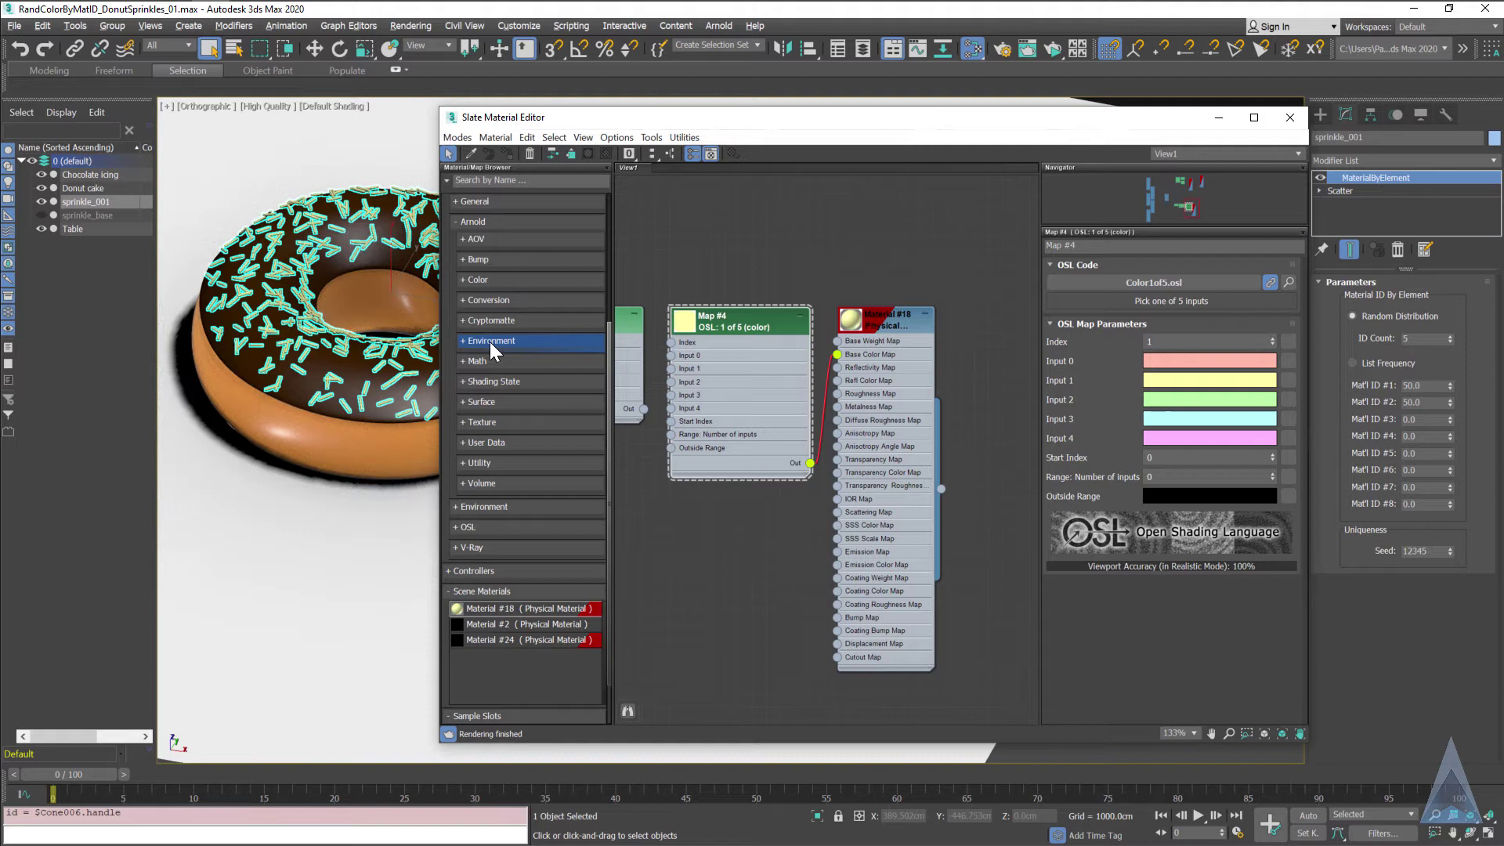
{"action": "left_click", "coordinate": [158, 337]}
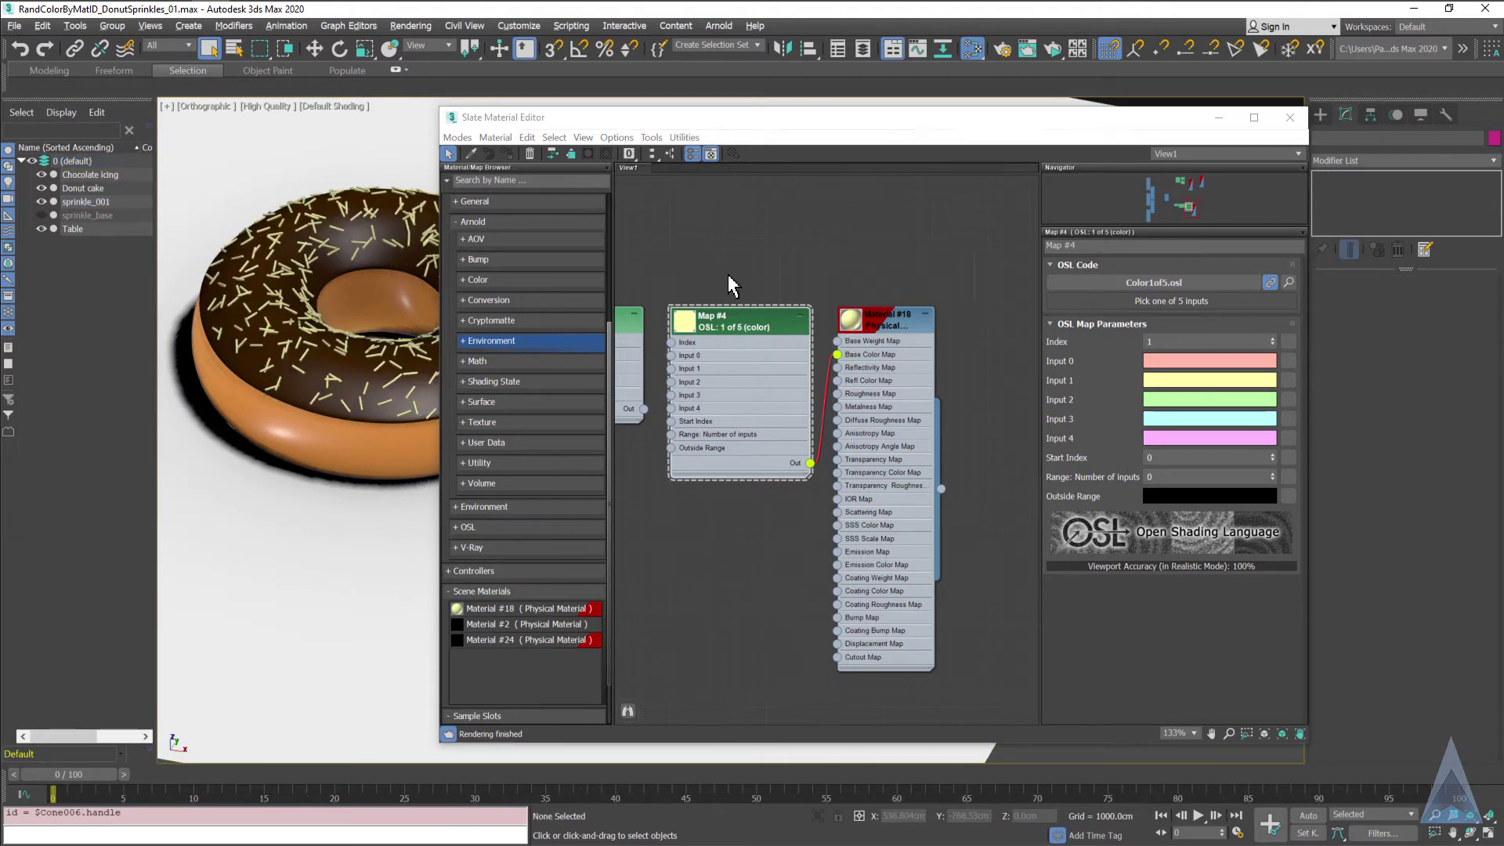
{"action": "middle_click_drag", "start_coordinate": [728, 283], "coordinate": [800, 224]}
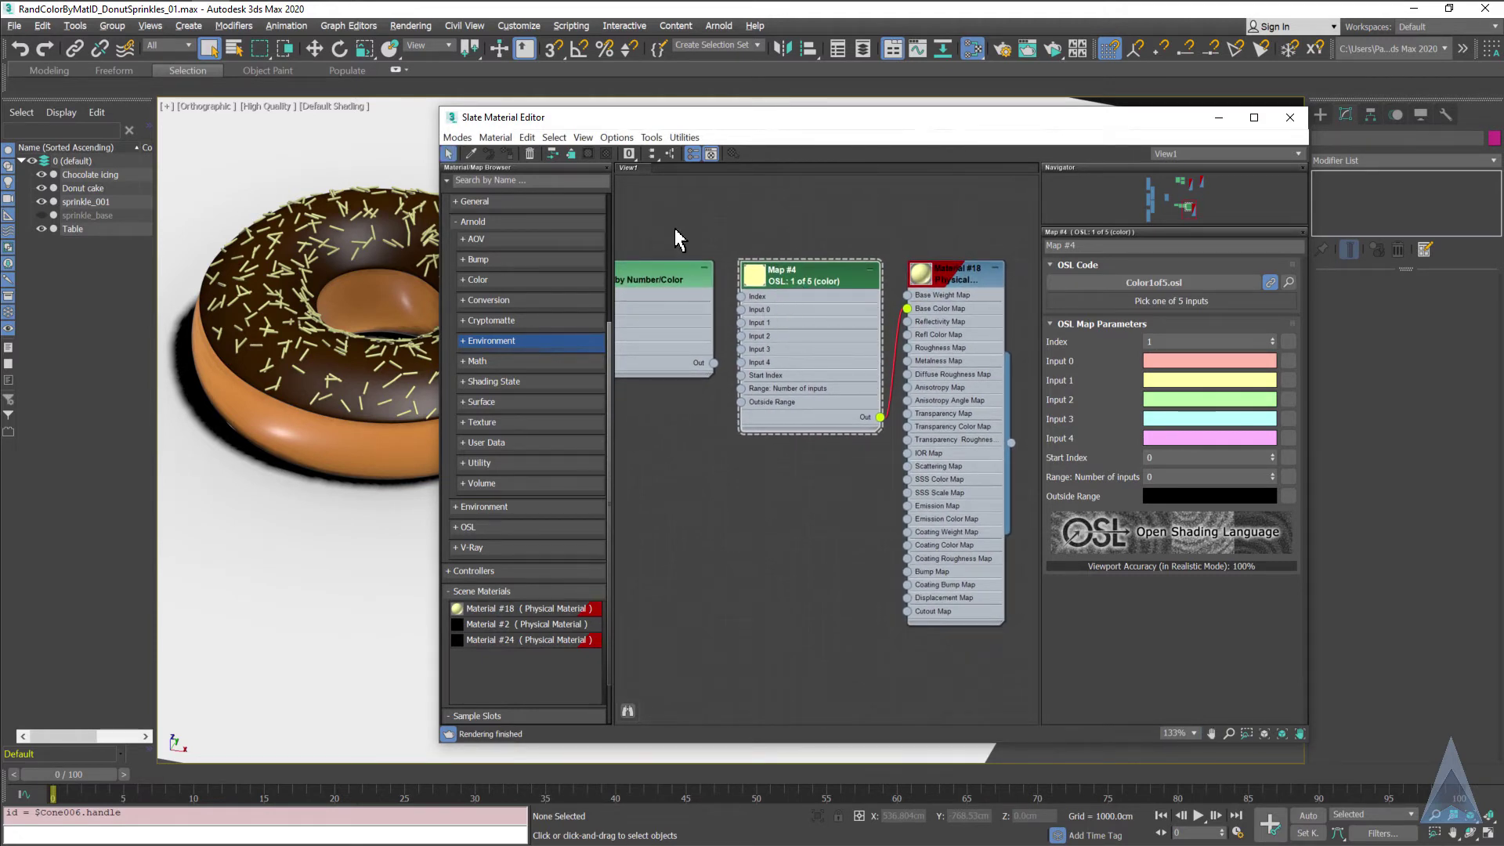
Connect Map #5's random index Out to Map #4's Index input, turning sprinkles cyan
{"action": "middle_click_drag", "start_coordinate": [674, 228], "coordinate": [788, 227]}
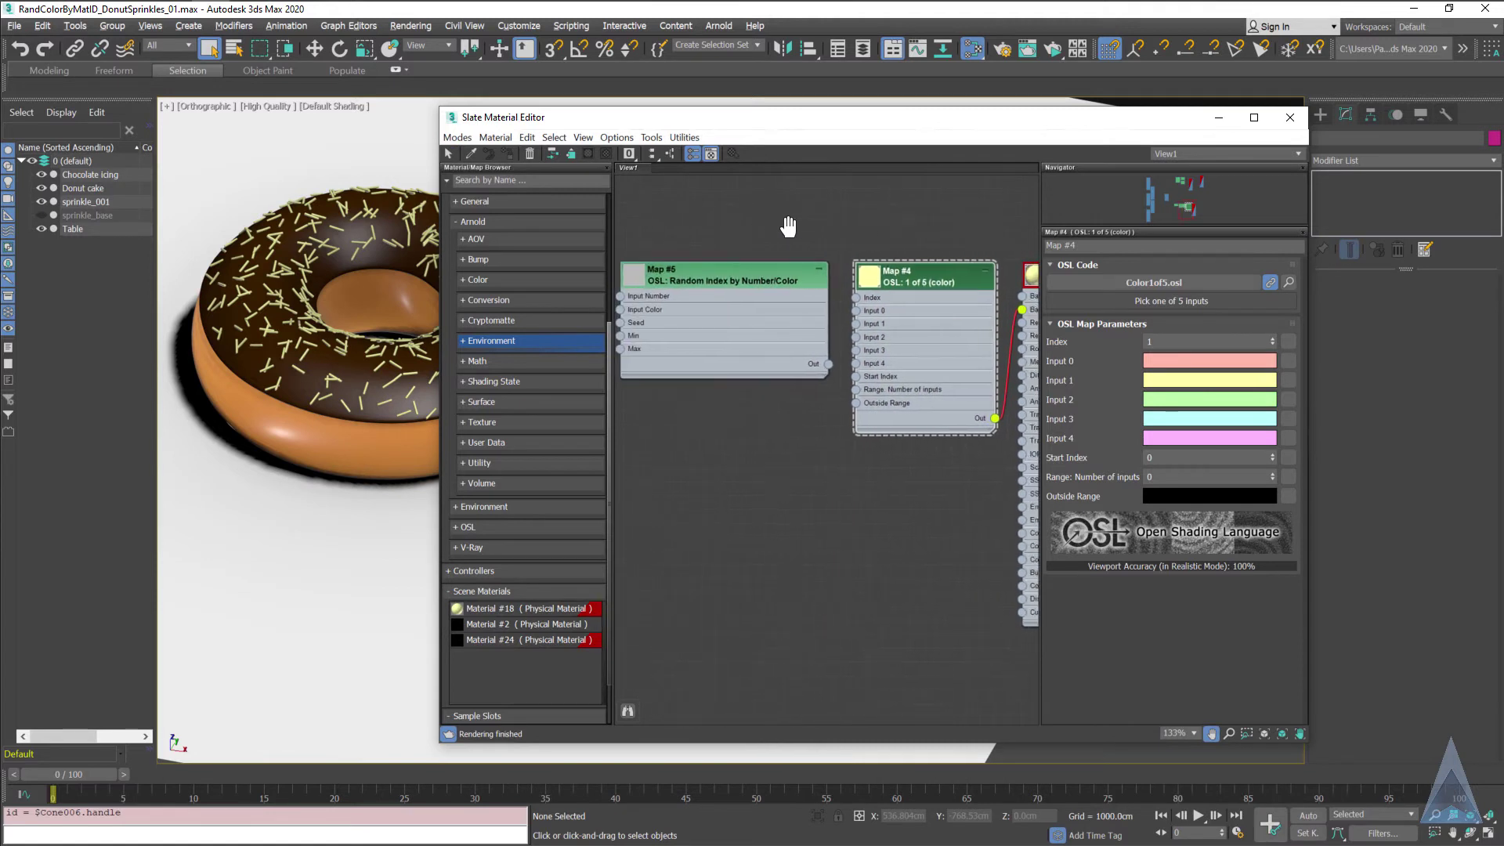
{"action": "left_click", "coordinate": [750, 282]}
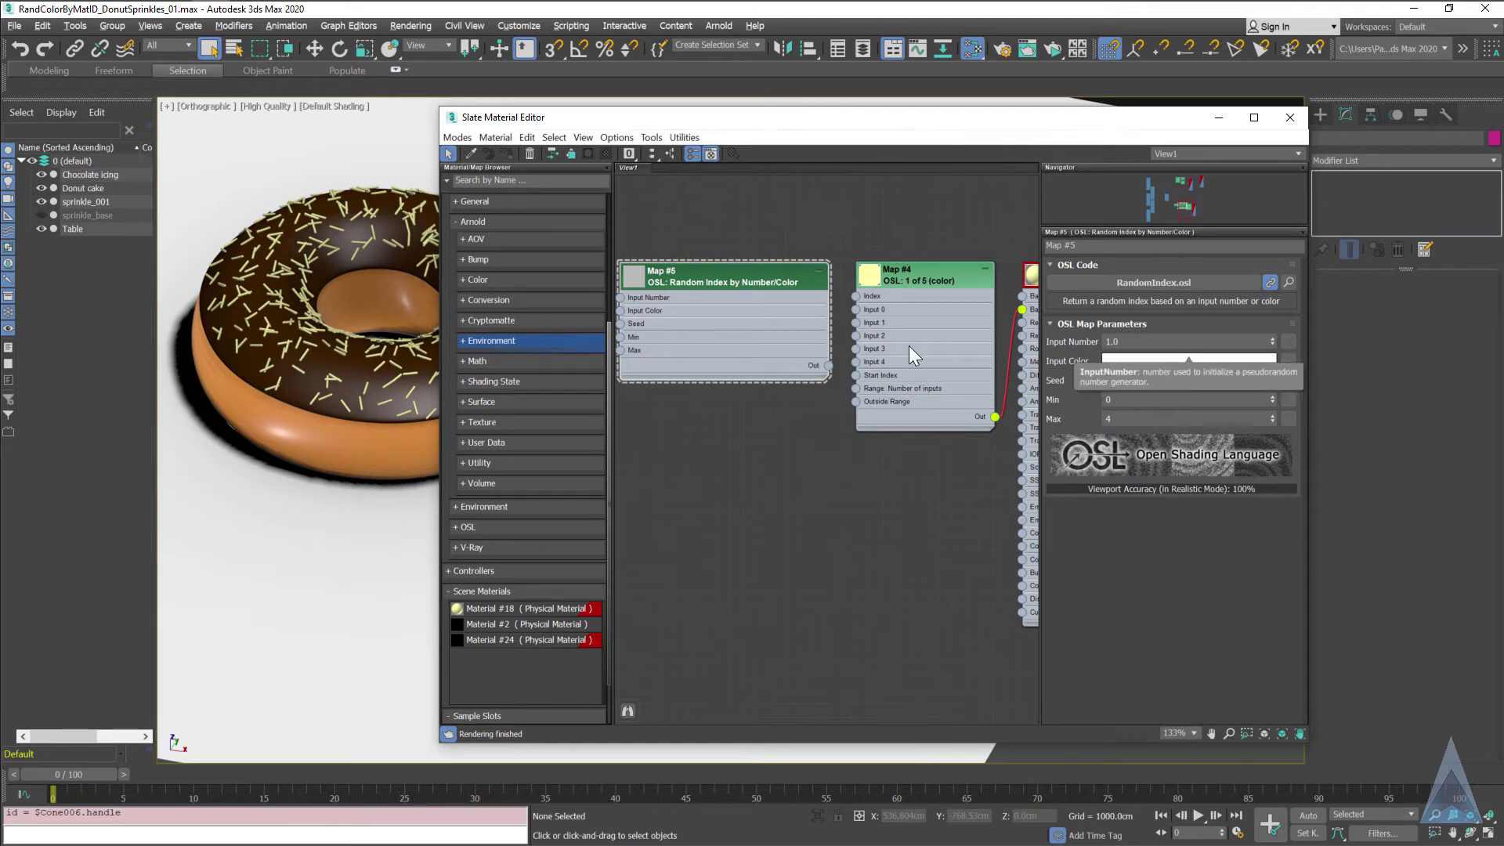
{"action": "left_click_drag", "start_coordinate": [829, 368], "coordinate": [855, 297]}
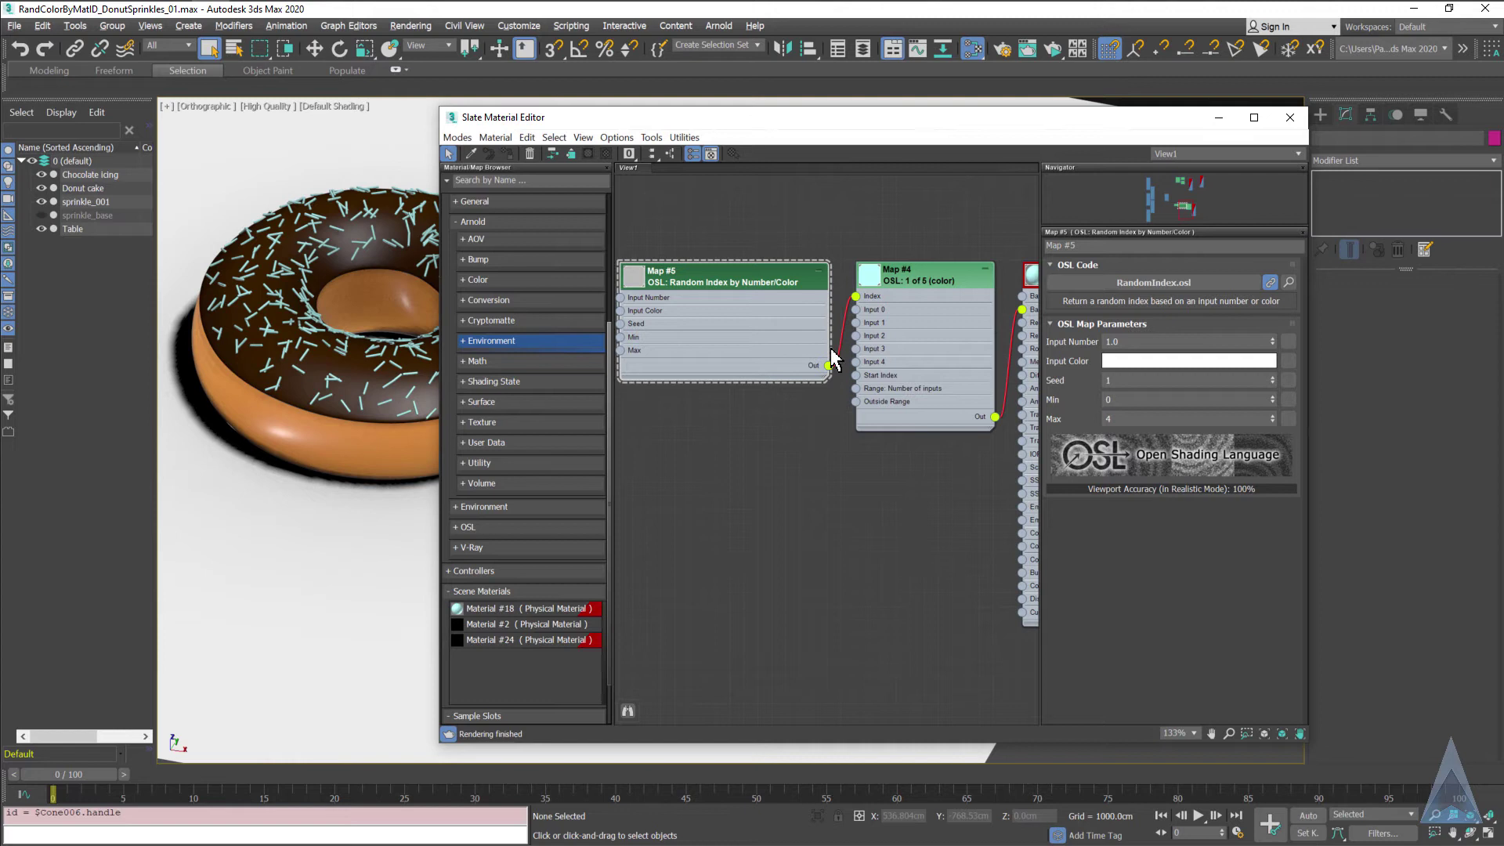
{"action": "left_click", "coordinate": [920, 279]}
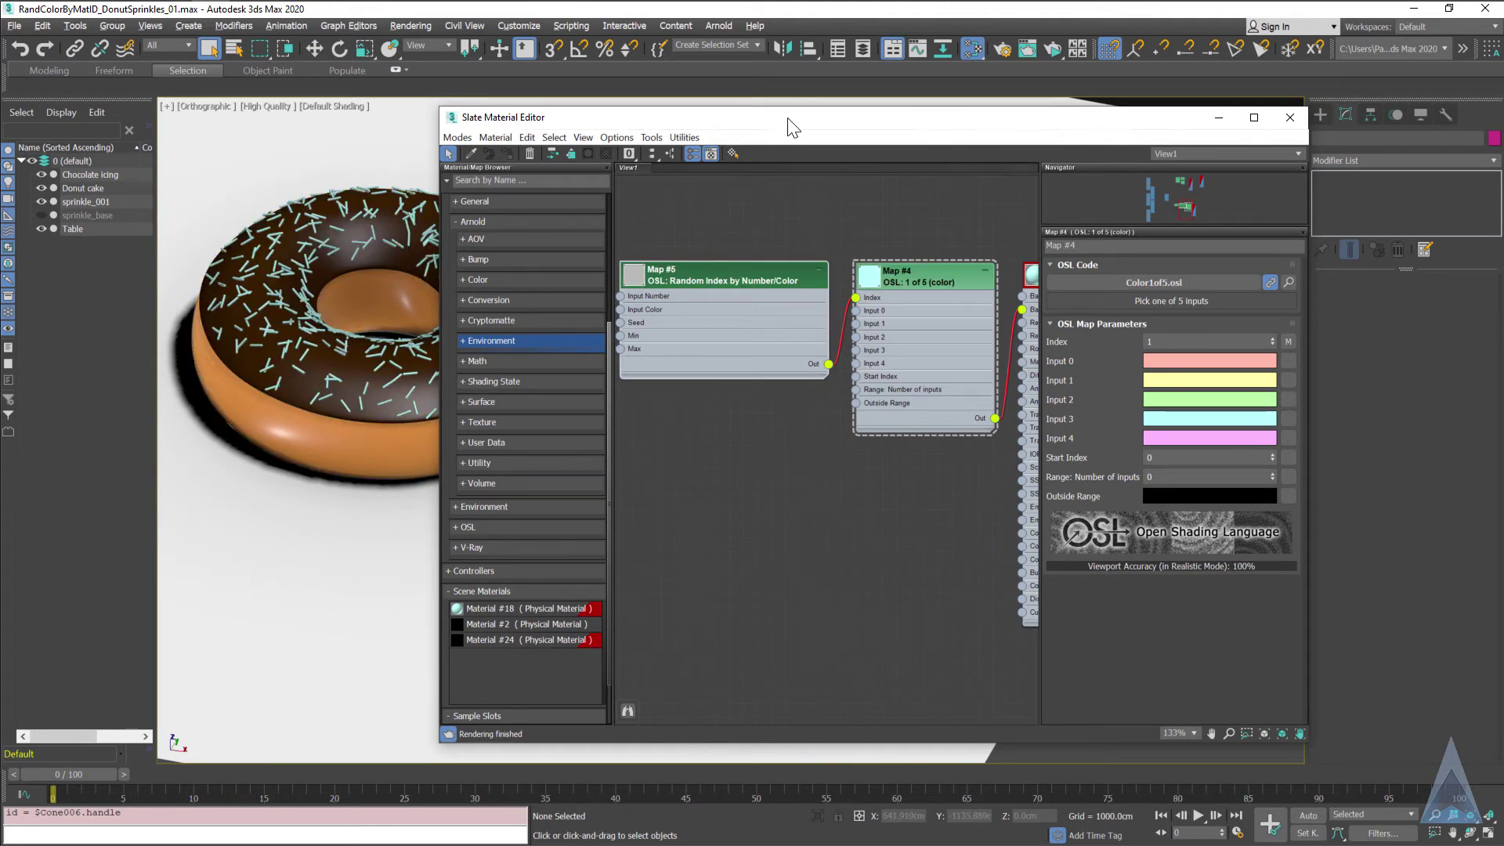
Launch an ActiveShade preview of the donut and place it at the viewport's upper left
{"action": "left_click", "coordinate": [1055, 48]}
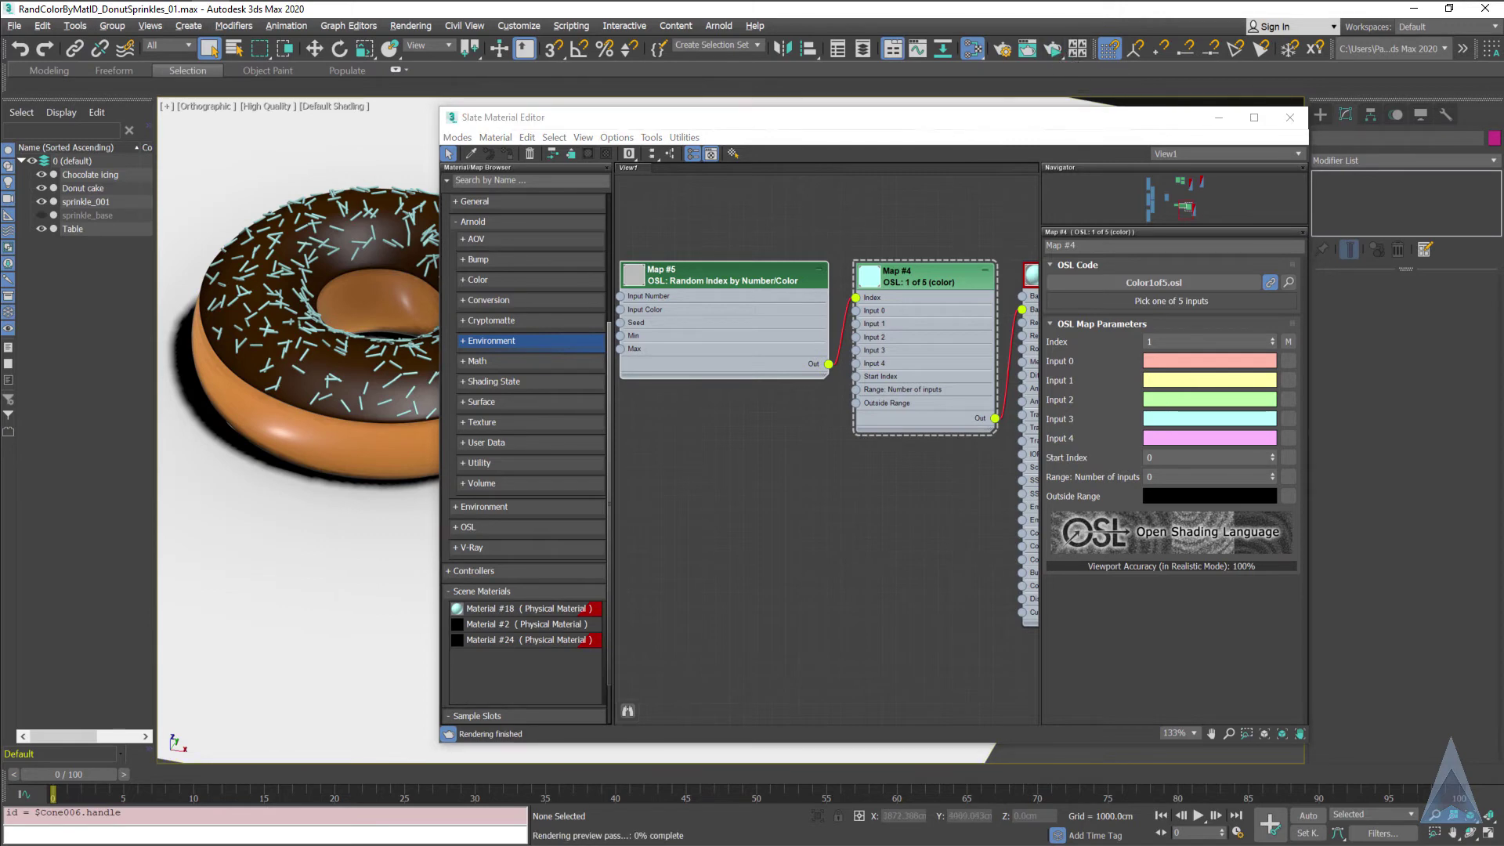
{"action": "left_click_drag", "start_coordinate": [1463, 113], "coordinate": [229, 340]}
{"action": "scroll", "coordinate": [279, 248], "scroll_direction": "up", "scroll_amount": 3}
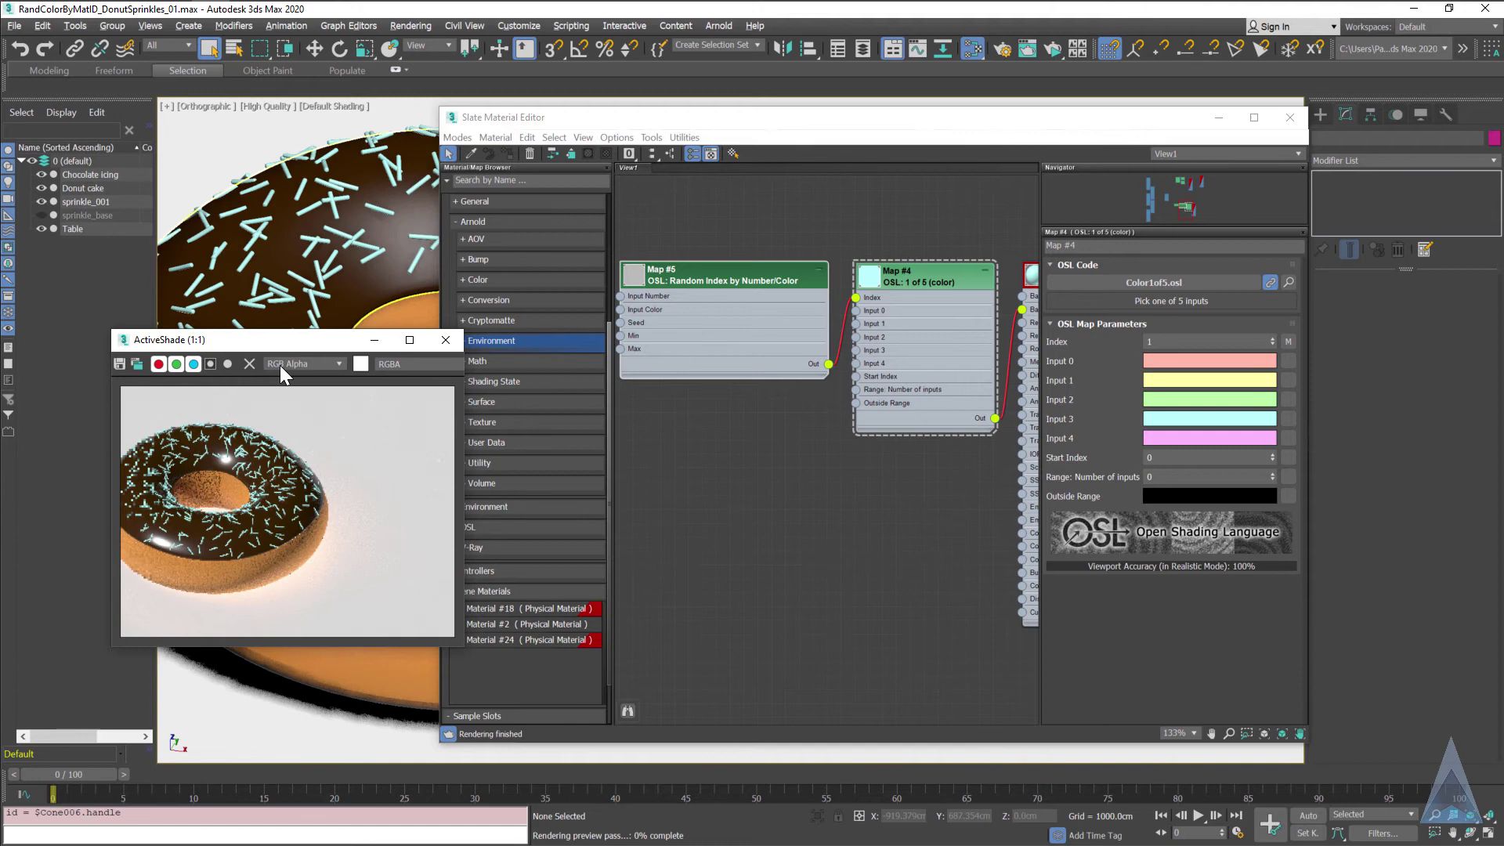
{"action": "scroll", "coordinate": [298, 259], "scroll_direction": "up", "scroll_amount": 3}
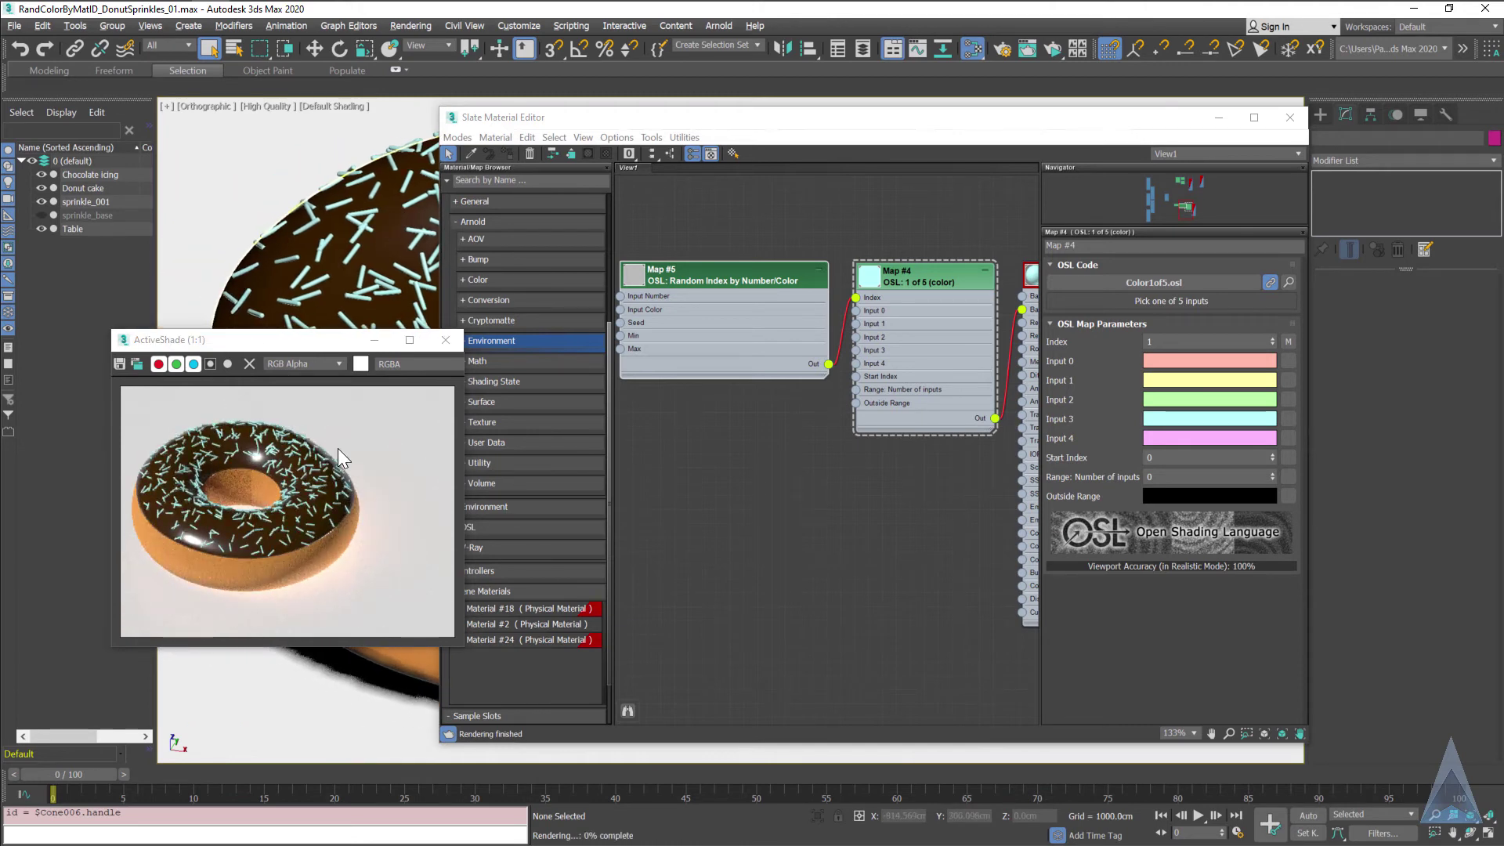
{"action": "left_click_drag", "start_coordinate": [278, 344], "coordinate": [209, 275]}
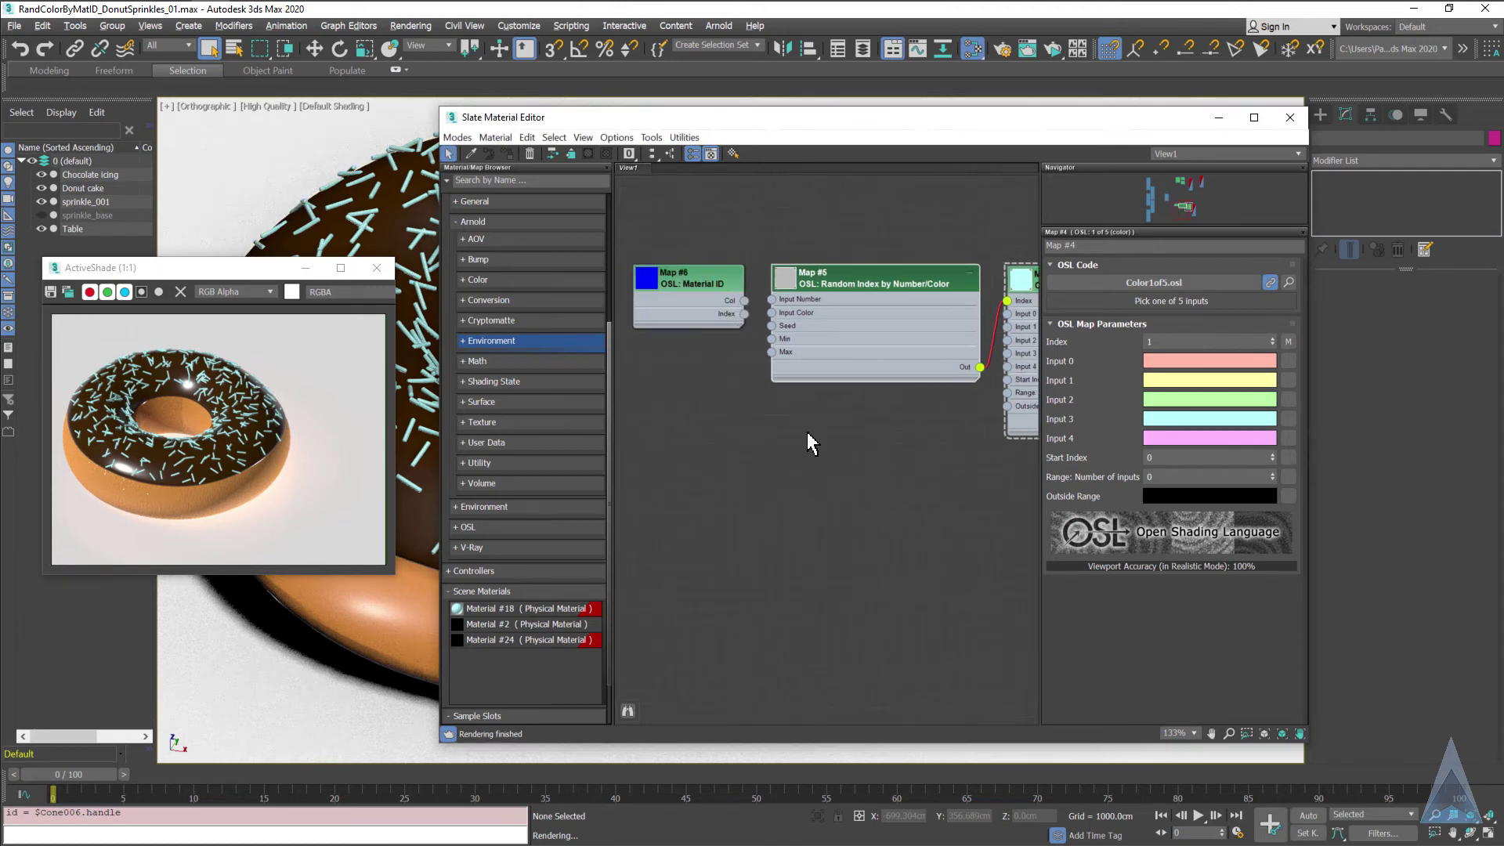
Wire Map #6's Material ID Index into Map #5's Input Number, giving mixed pastel sprinkles
{"action": "middle_click_drag", "start_coordinate": [808, 436], "coordinate": [835, 445]}
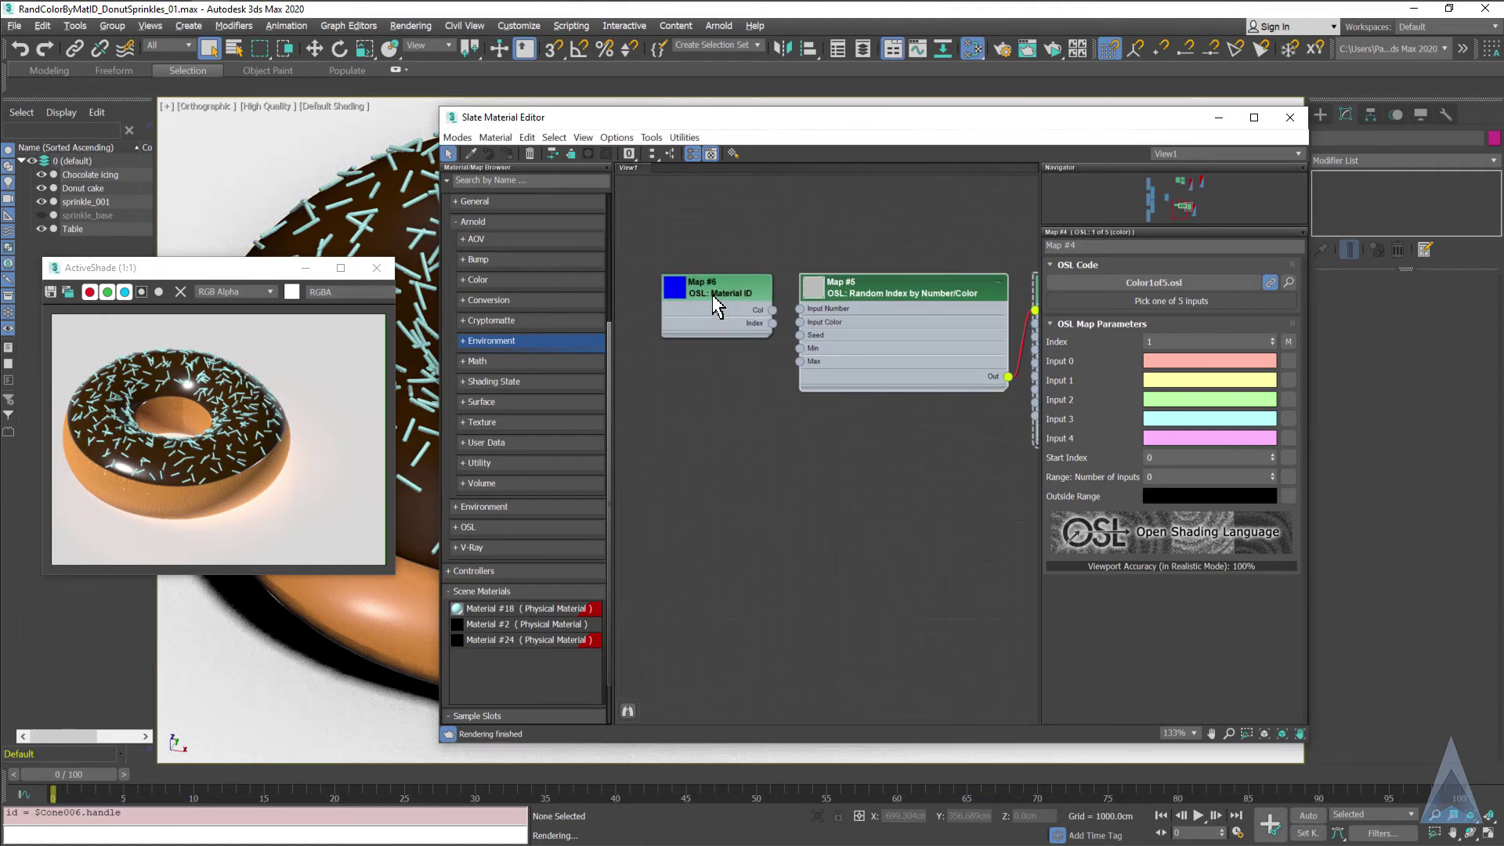
{"action": "left_click_drag", "start_coordinate": [719, 290], "coordinate": [702, 292]}
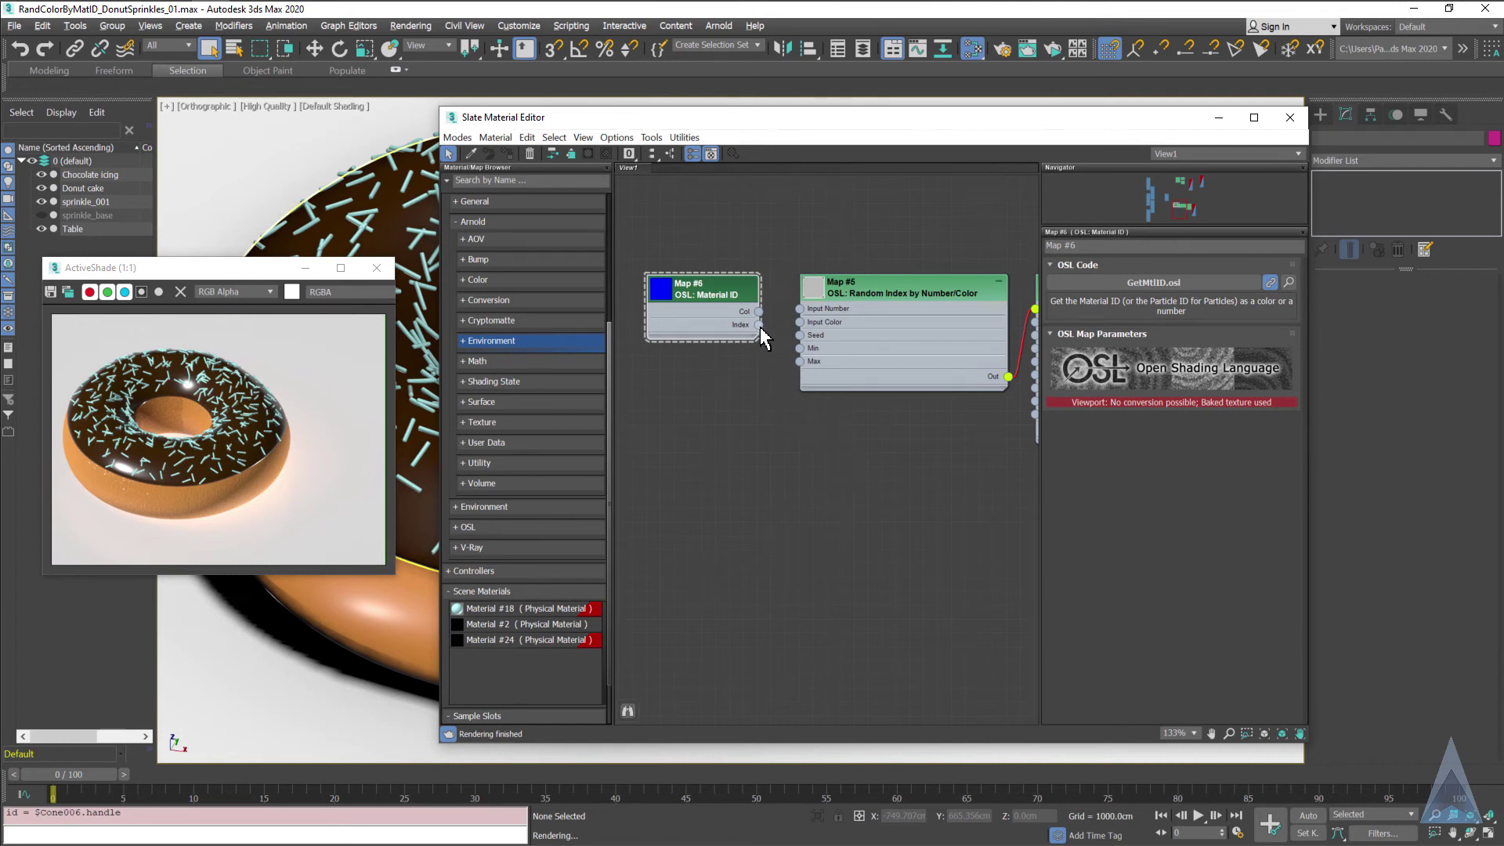
{"action": "left_click_drag", "start_coordinate": [760, 327], "coordinate": [769, 325]}
{"action": "left_click_drag", "start_coordinate": [801, 316], "coordinate": [800, 310]}
{"action": "left_click", "coordinate": [868, 309]}
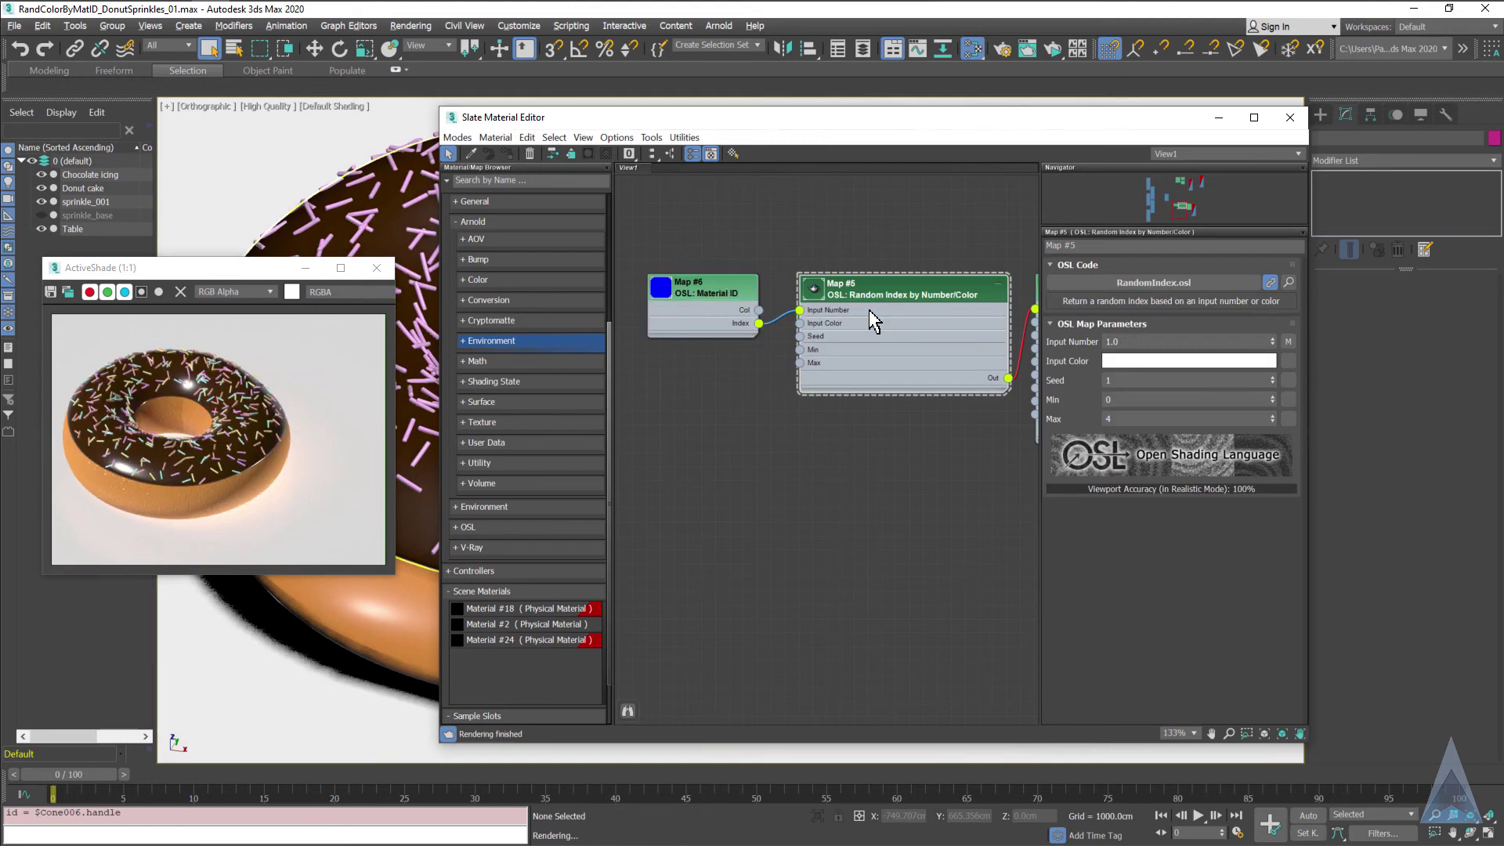
{"action": "middle_click_drag", "start_coordinate": [930, 436], "coordinate": [916, 313]}
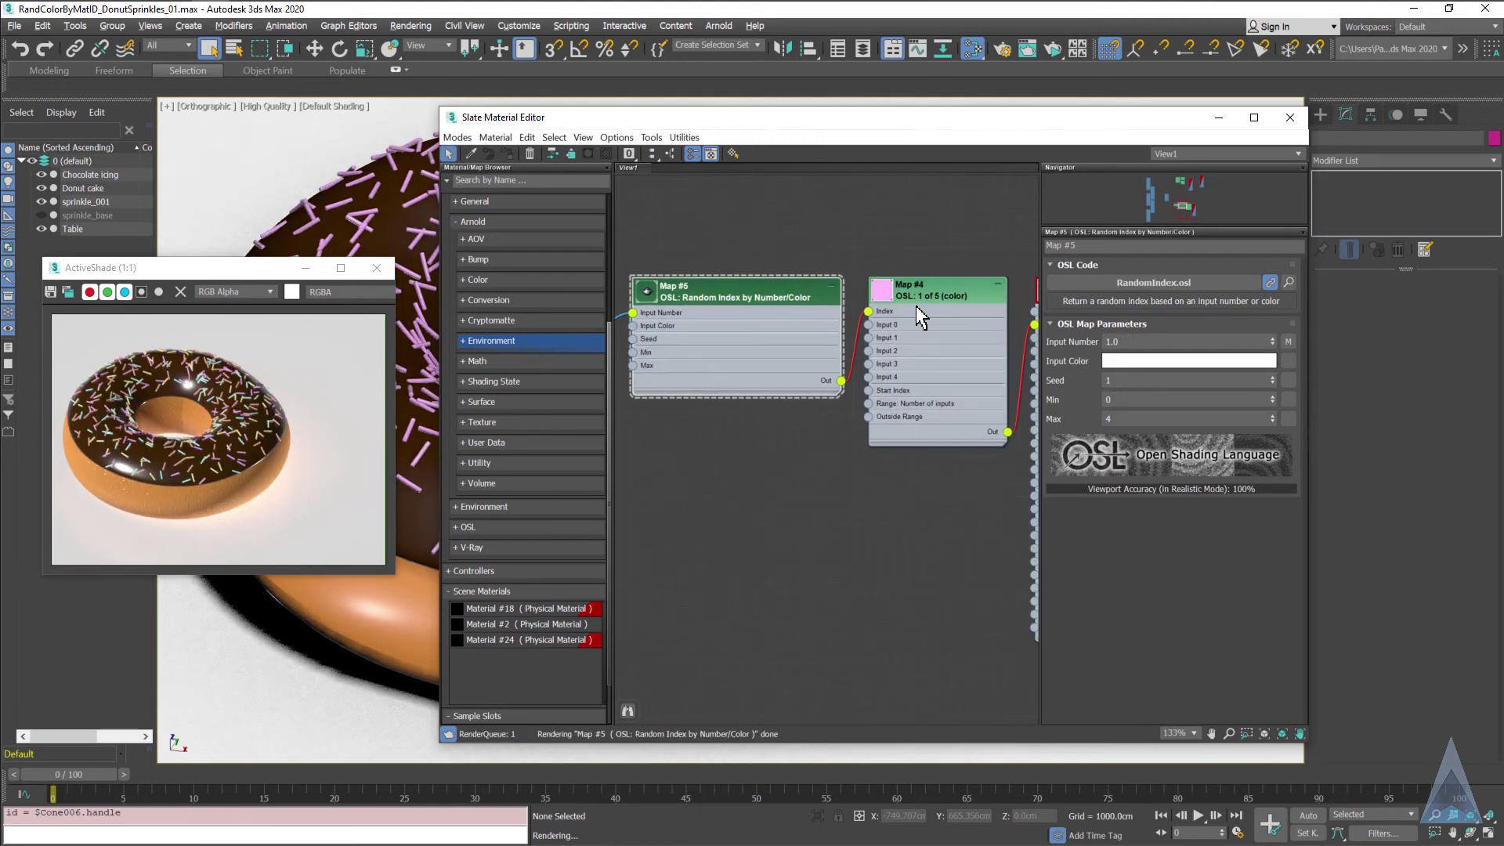
{"action": "left_click", "coordinate": [937, 290]}
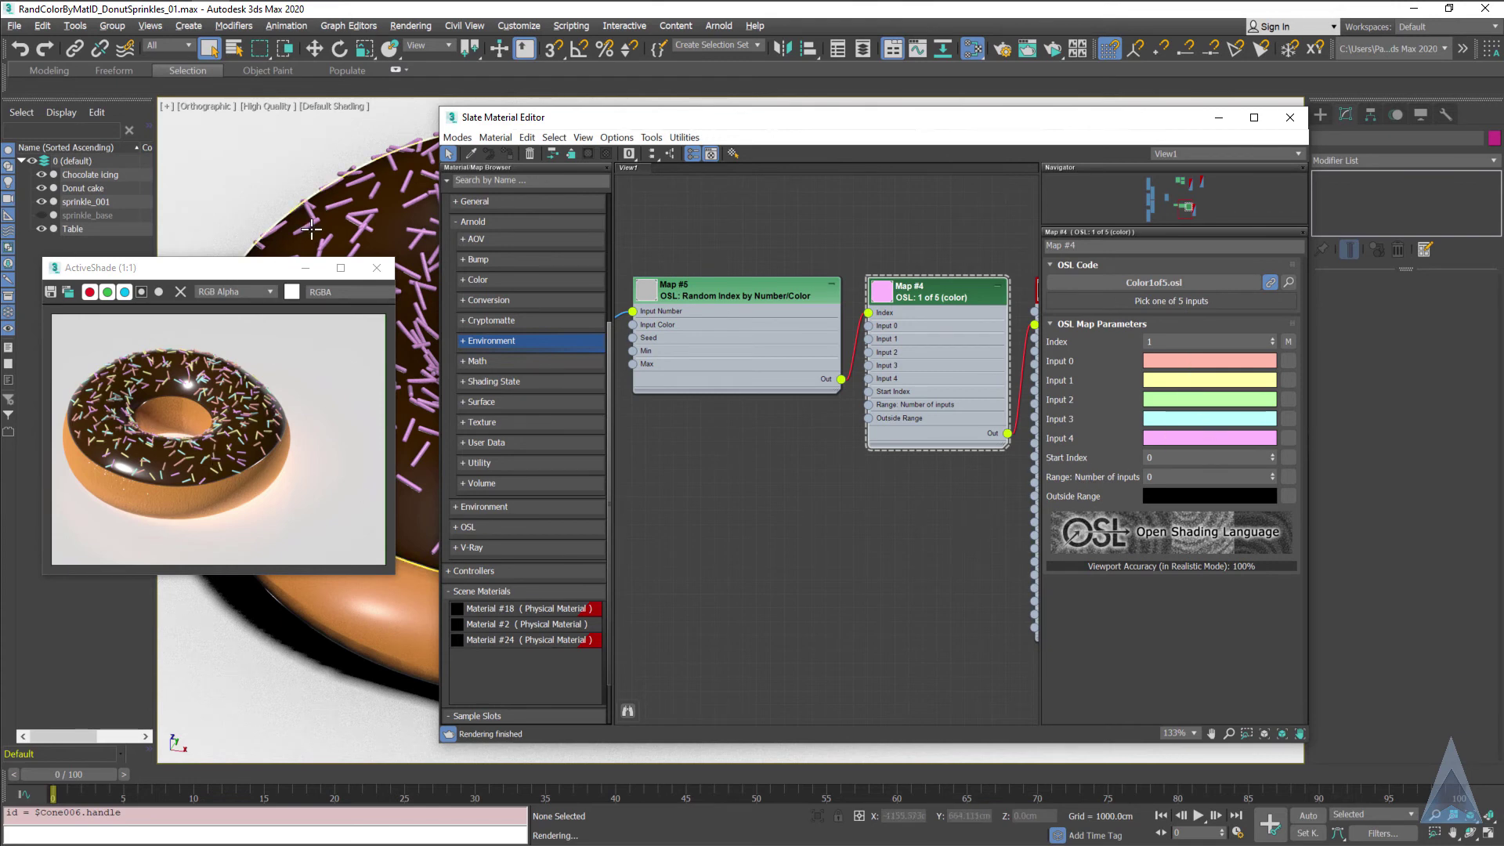
{"action": "middle_click_drag", "start_coordinate": [200, 428], "coordinate": [354, 651], "text": "alt"}
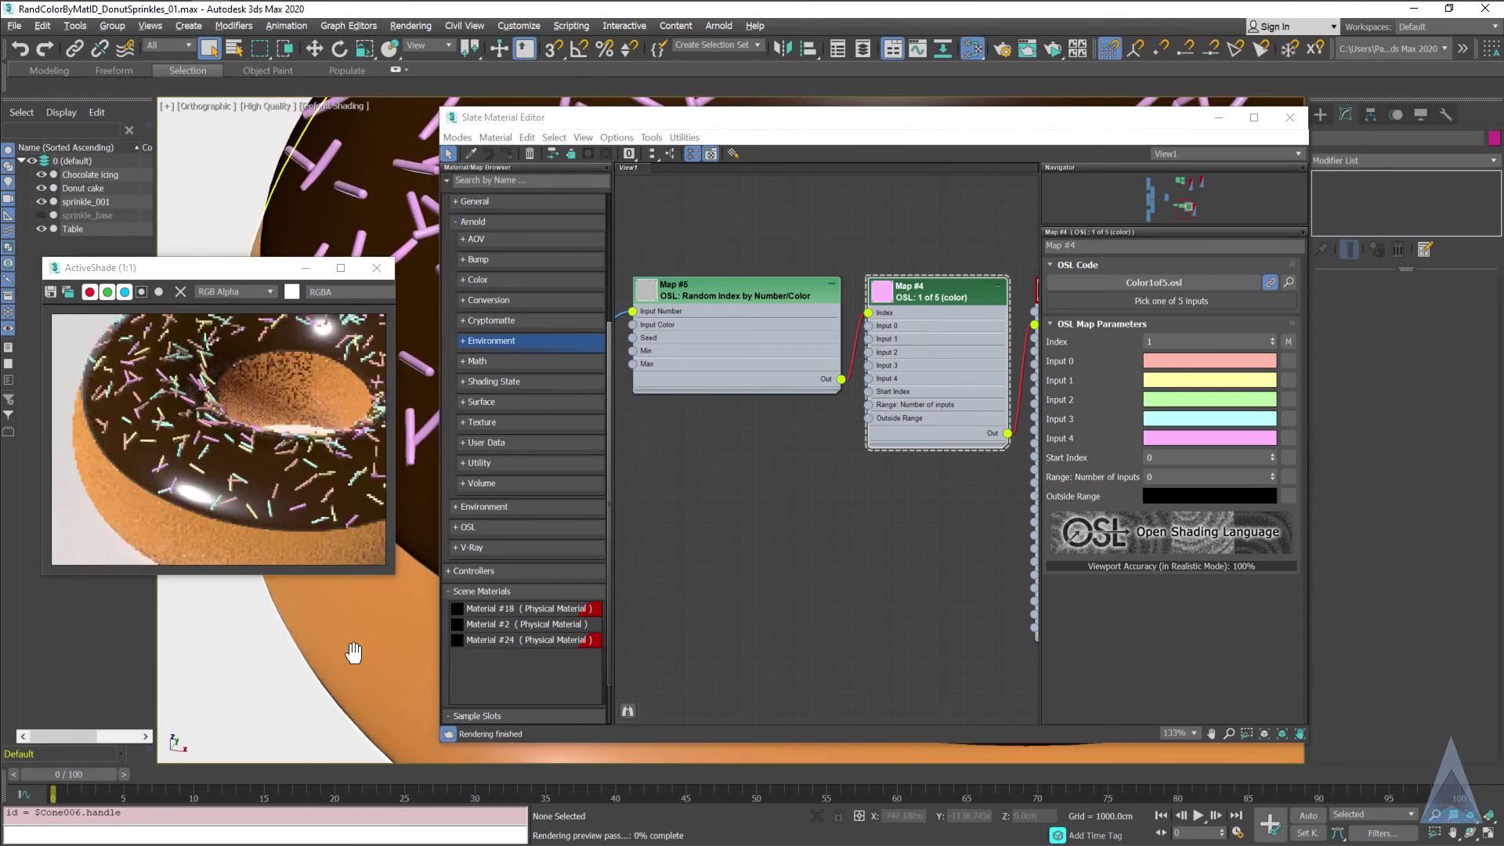
Raise Map #5's Seed to 5 and zoom in on the reshuffled sprinkle colours
{"action": "left_click", "coordinate": [707, 302]}
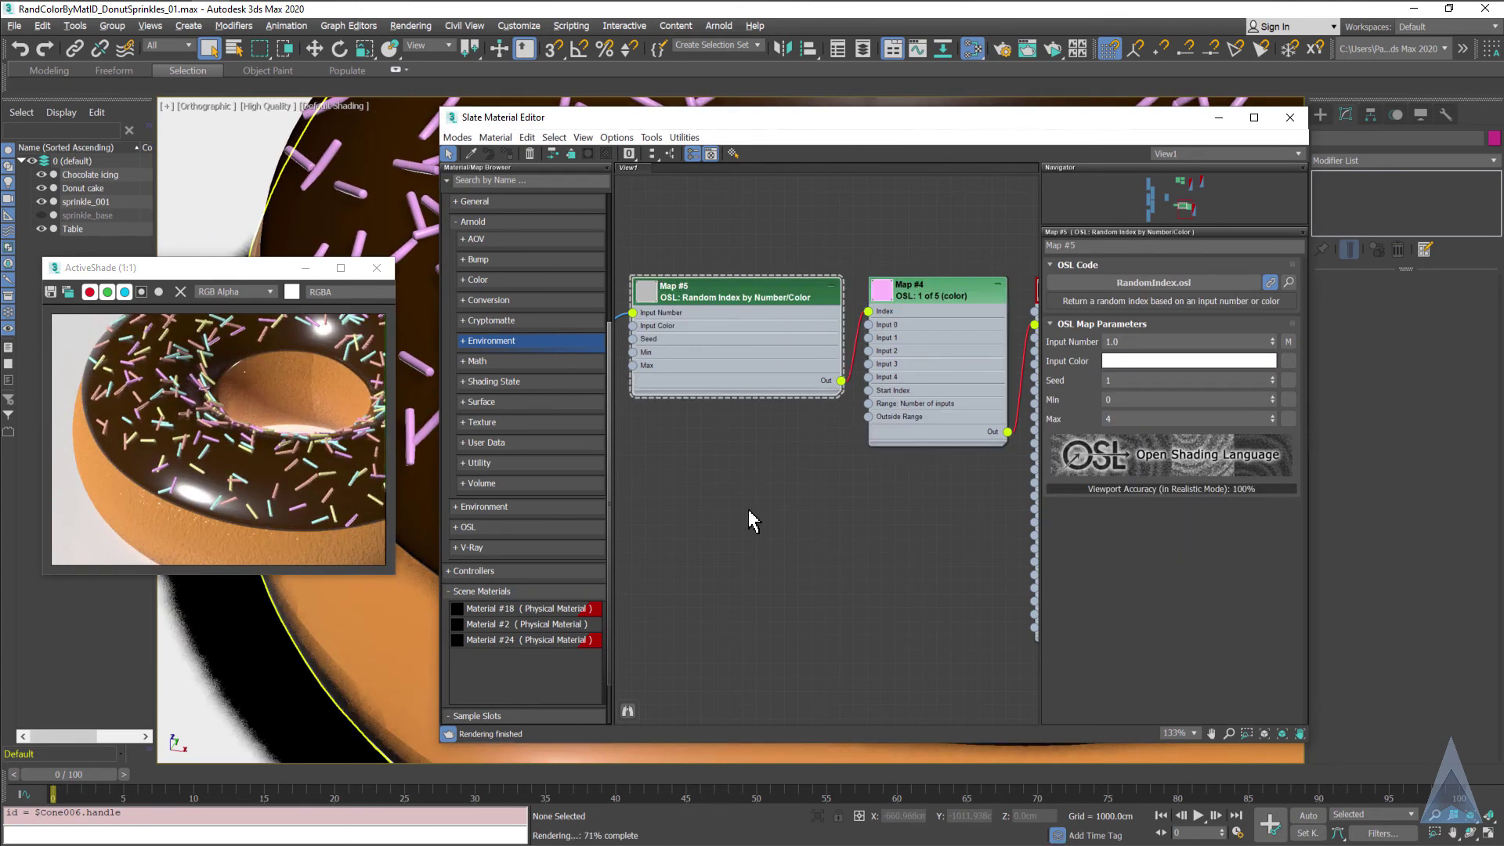
{"action": "left_click", "coordinate": [1273, 377]}
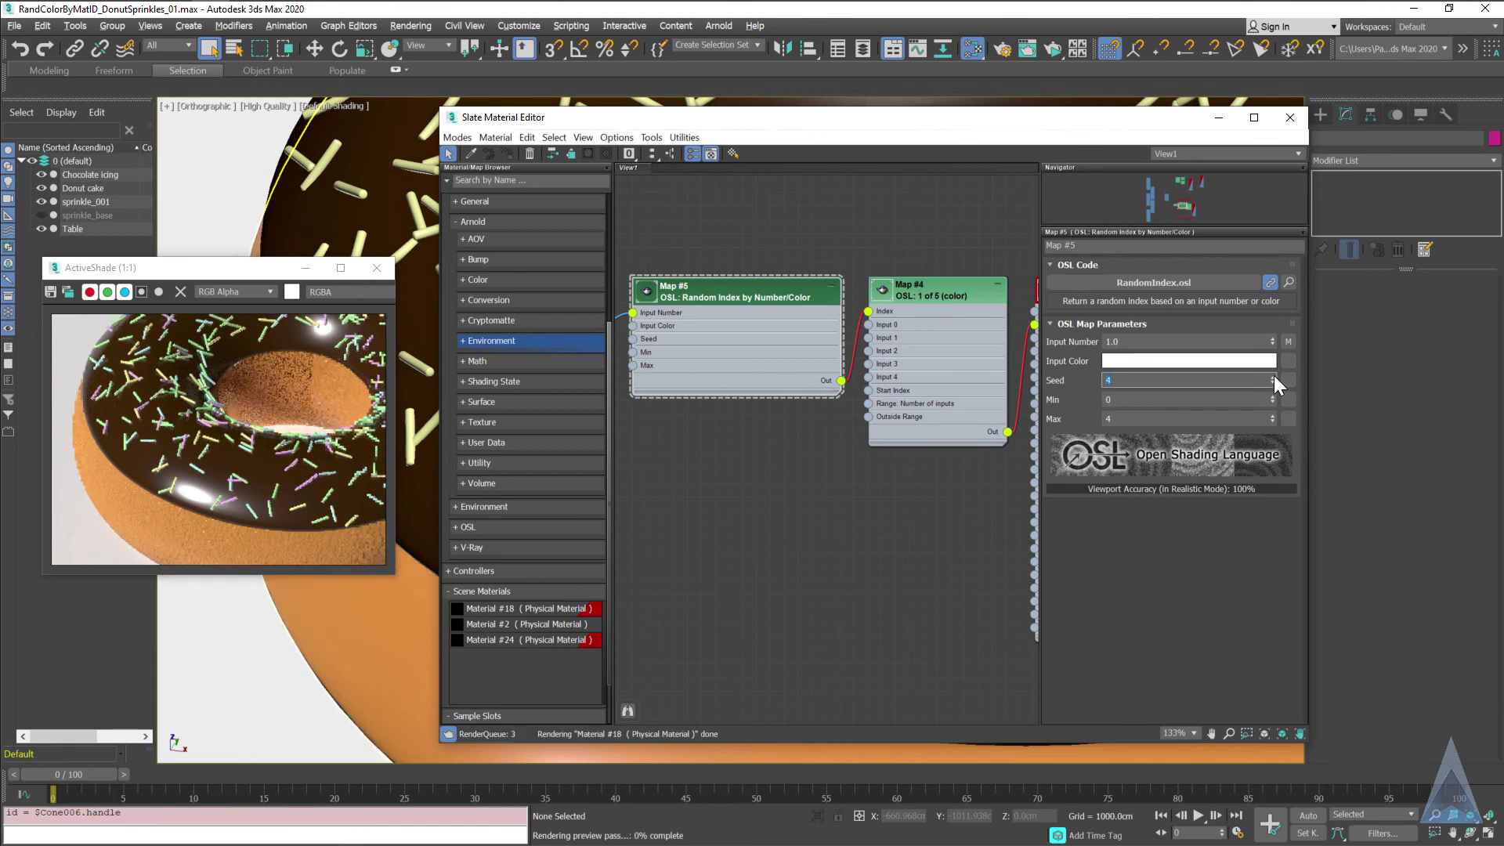
{"action": "left_click", "coordinate": [1273, 376]}
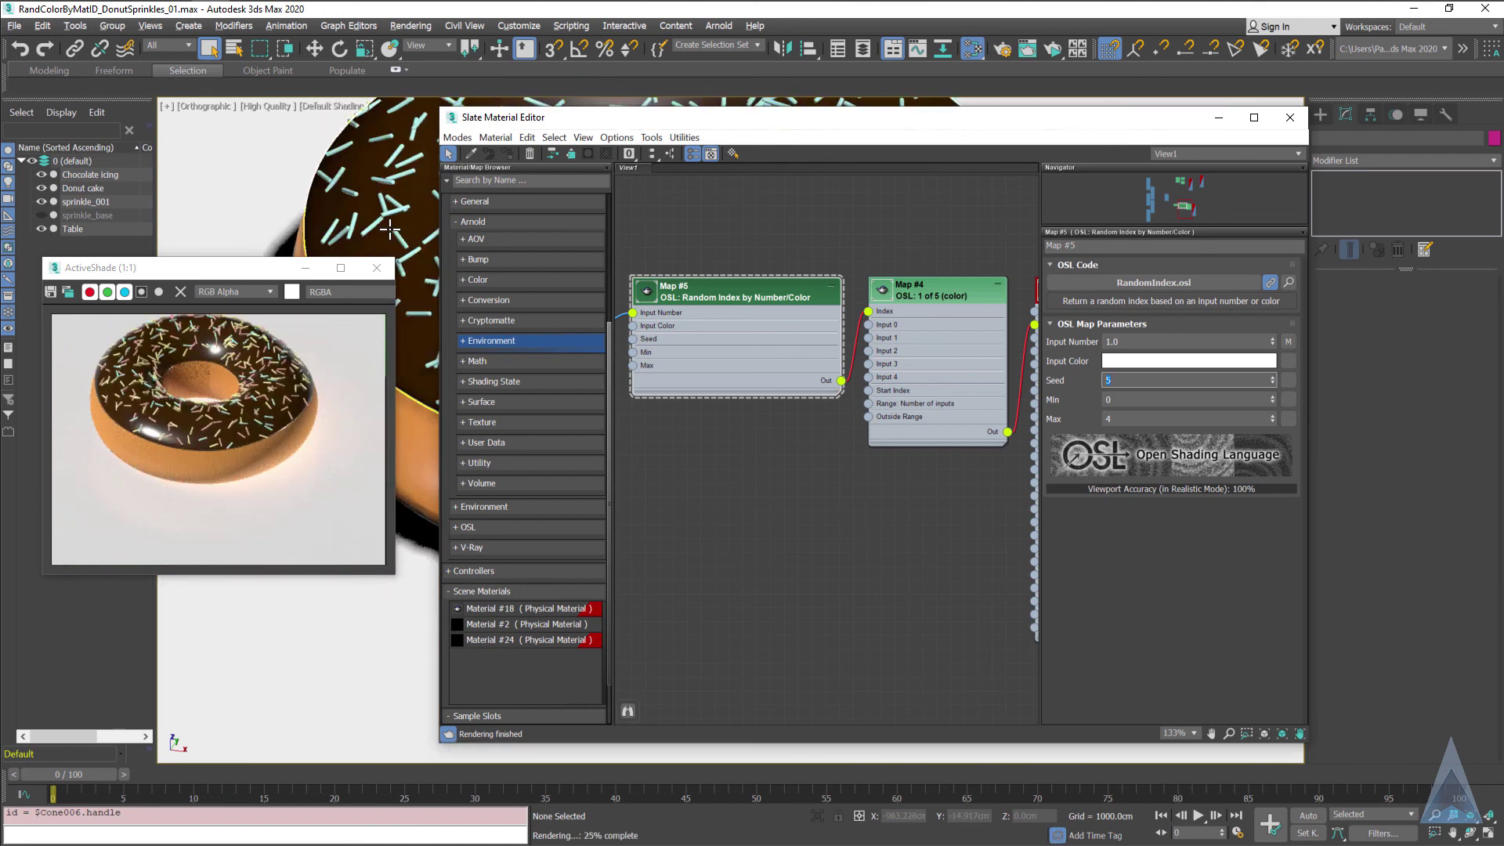
{"action": "scroll", "coordinate": [390, 230], "scroll_direction": "up", "scroll_amount": 2}
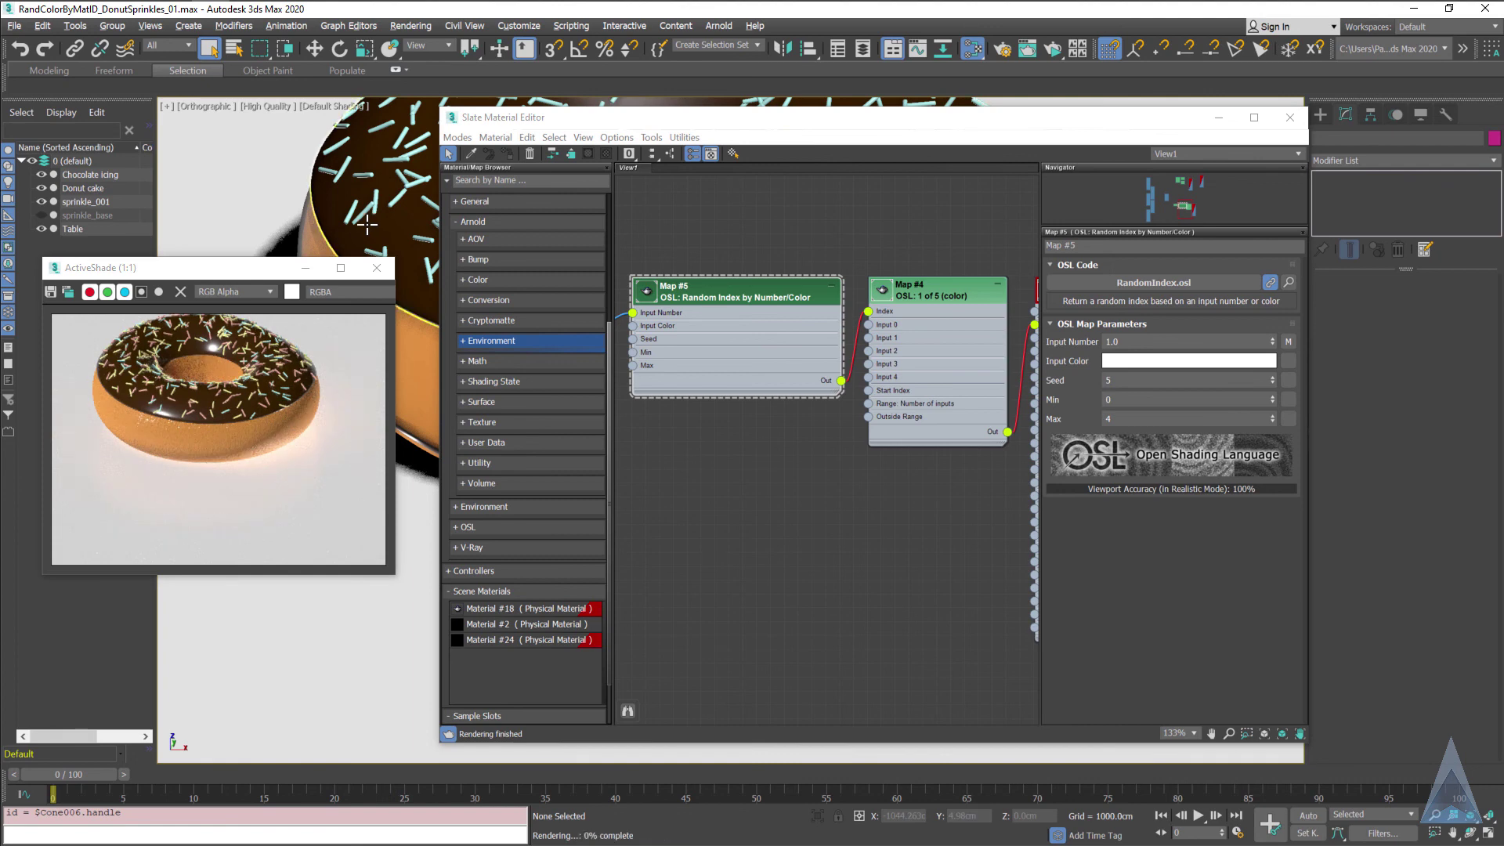
{"action": "scroll", "coordinate": [344, 224], "scroll_direction": "up", "scroll_amount": 2}
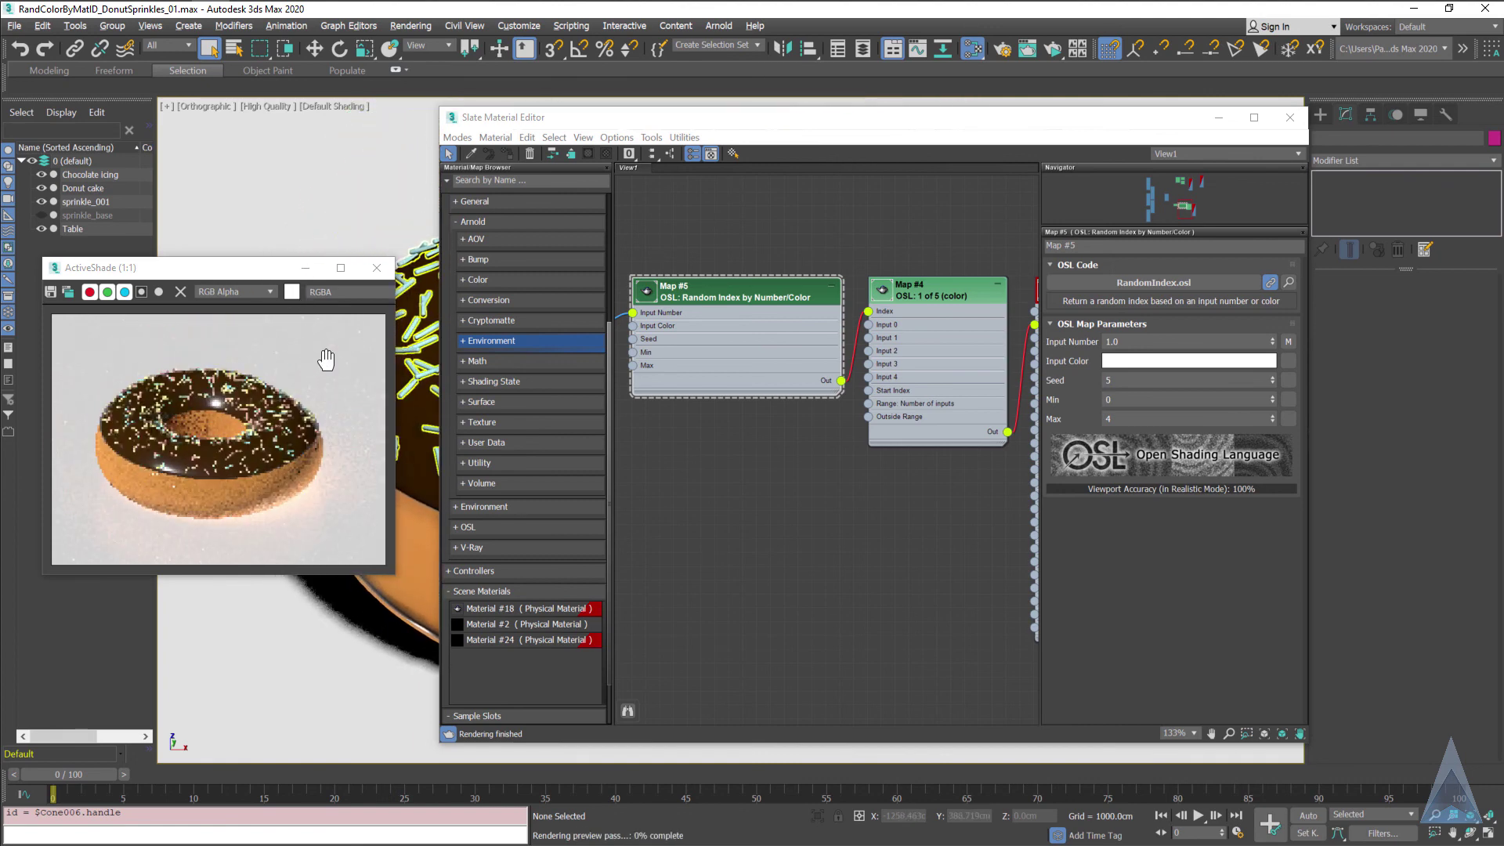
{"action": "scroll", "coordinate": [282, 329], "scroll_direction": "up", "scroll_amount": 2}
{"action": "left_click_drag", "start_coordinate": [211, 272], "coordinate": [721, 219]}
{"action": "scroll", "coordinate": [727, 382], "scroll_direction": "down", "scroll_amount": 2}
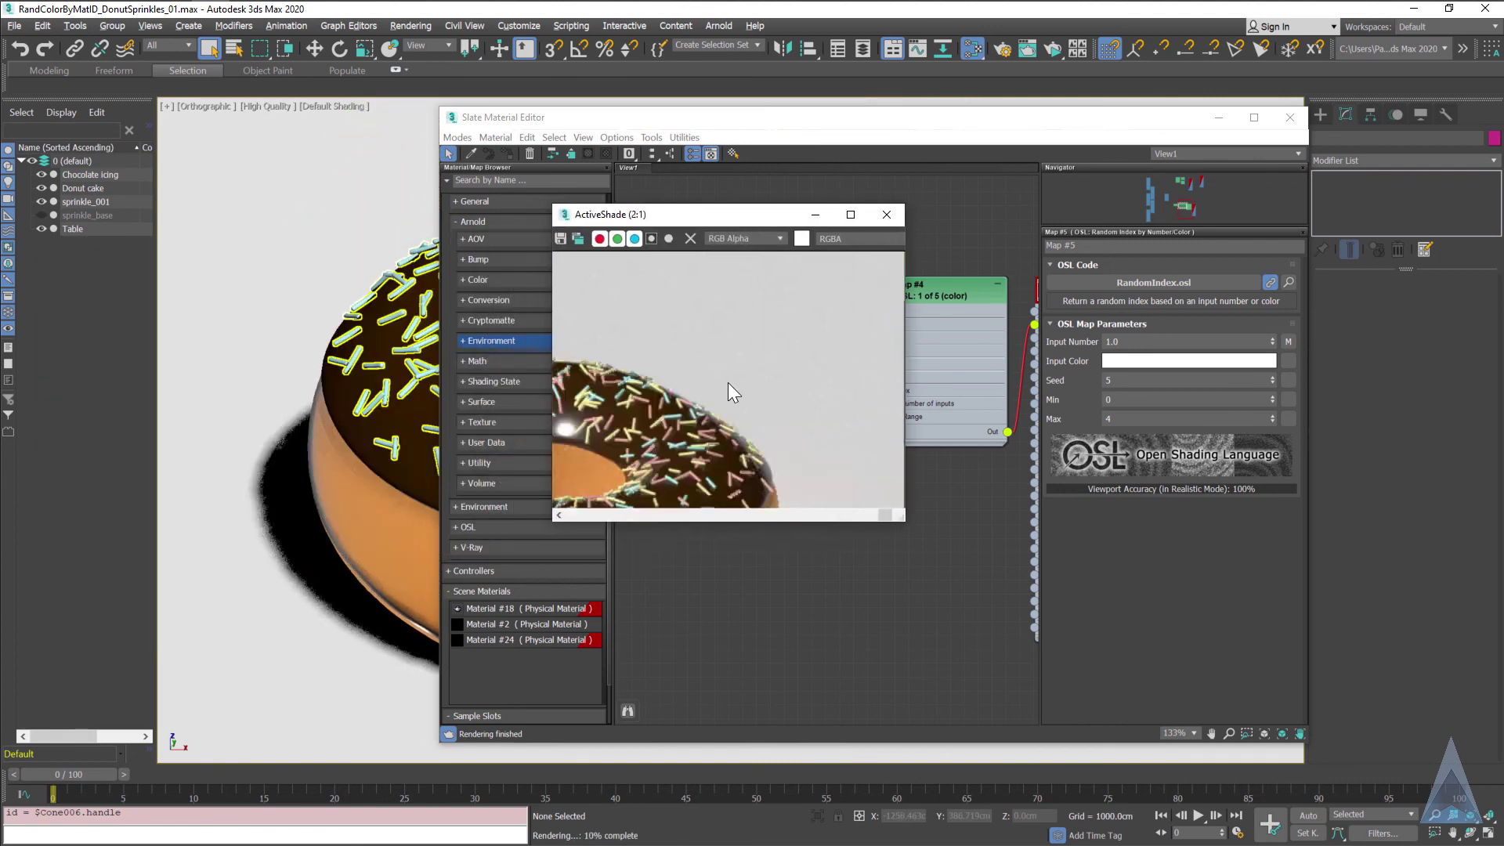